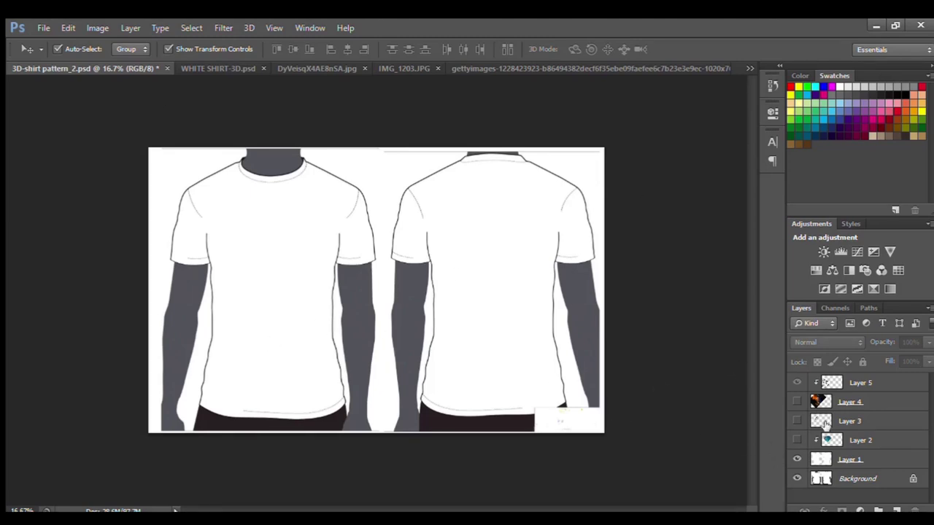
- Scroll up to review the blank front and back shirt templates
scroll(314, 291, "up", 2)
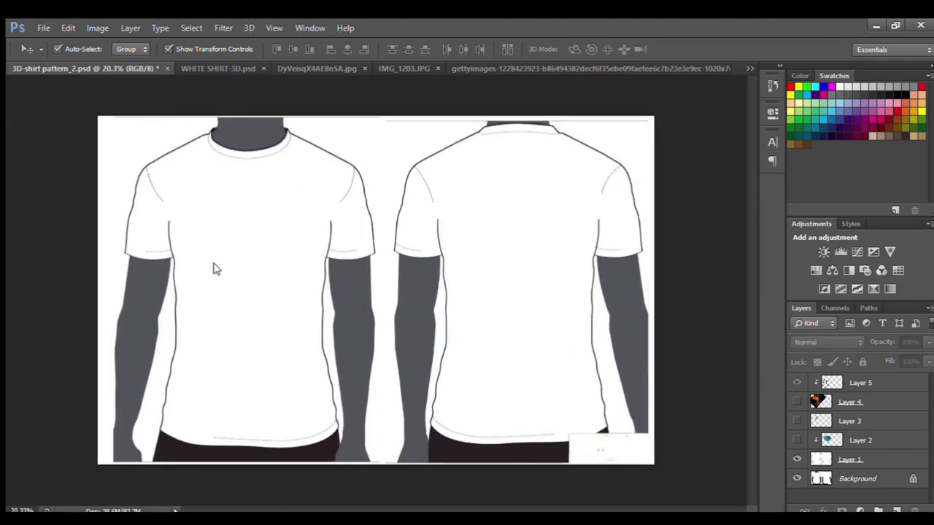
- Add the text 'STO. TOMAS FIRE STATION PANGASINAN' in a text box across the upper shirts
key("t")
left_click_drag(125, 132, 496, 216)
left_click_drag(616, 187, 631, 187)
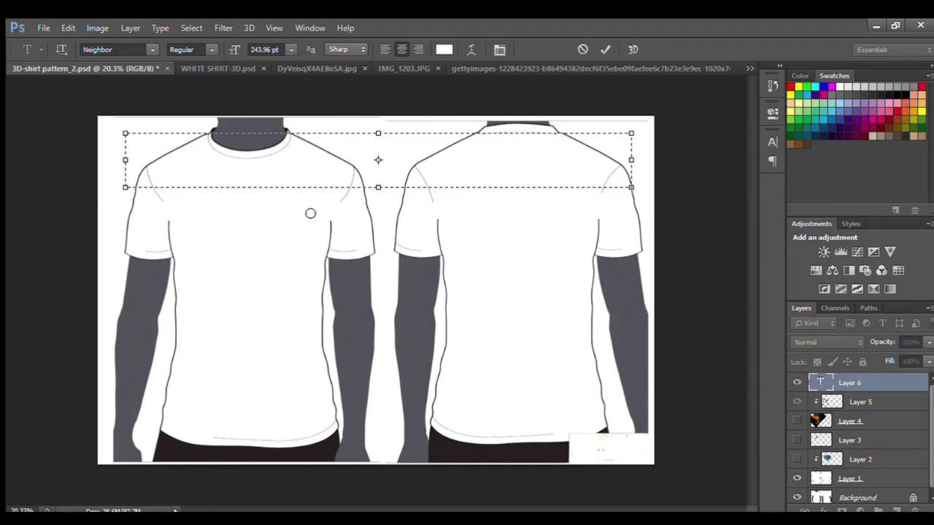
type("STO. TOMAD")
key("BackSpace")
type("S ")
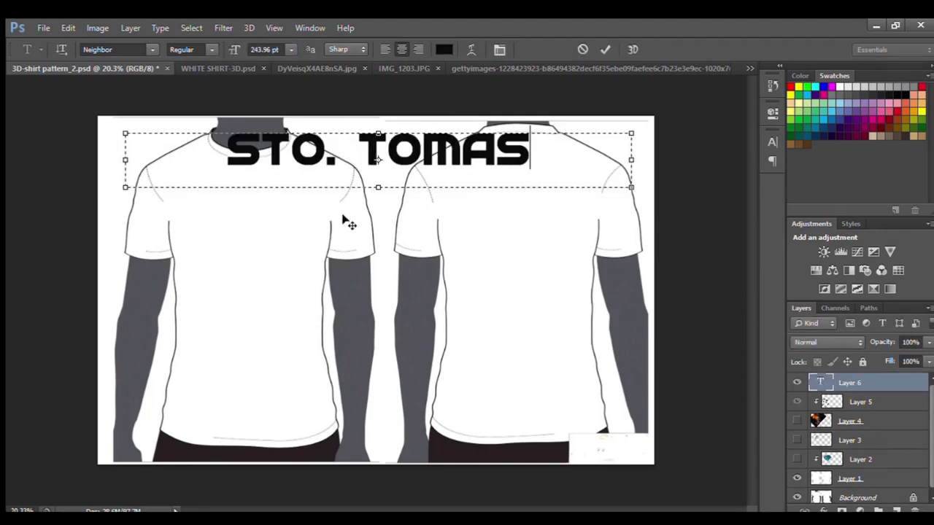
type("FIRE STATIONPA")
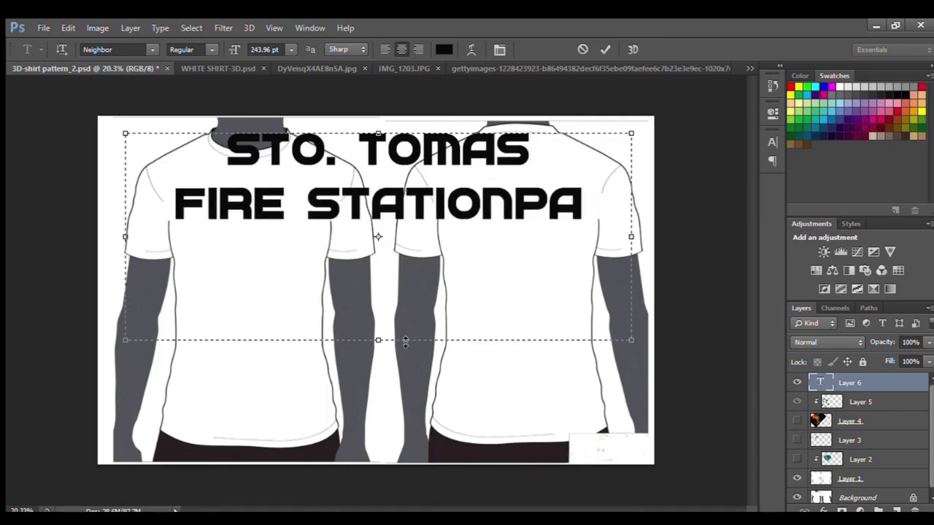
type("NGA")
key("Left")
key("Left")
key("Left")
type("PANGASINAN")
left_click(605, 49)
- Hide the title text layer and reveal the teal diamond graphic on the front shirt
scroll(366, 310, "up", 2)
scroll(367, 309, "down", 1)
scroll(372, 302, "down", 1)
scroll(385, 291, "down", 1)
key("v")
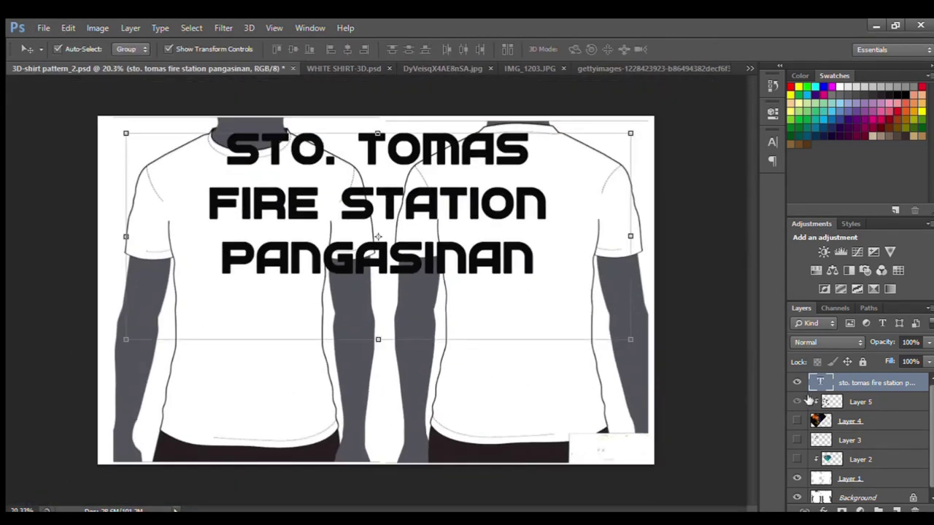
left_click(797, 382)
left_click(797, 455)
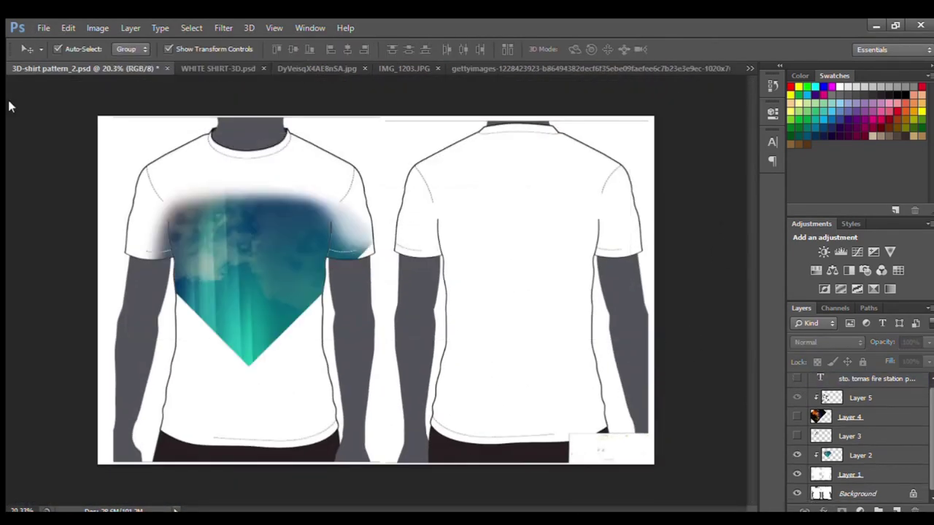
- Show Layers 3 and 4 and scale the fire-protection emblem down around its centre
left_click(861, 456)
left_click(797, 435)
left_click(797, 417)
left_click(246, 257)
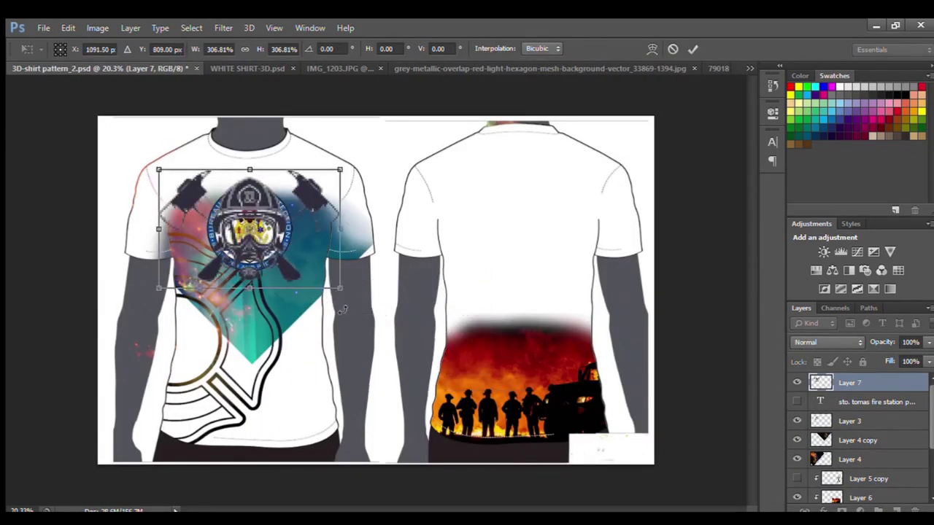
left_click_drag(343, 309, 319, 296)
left_click(693, 49)
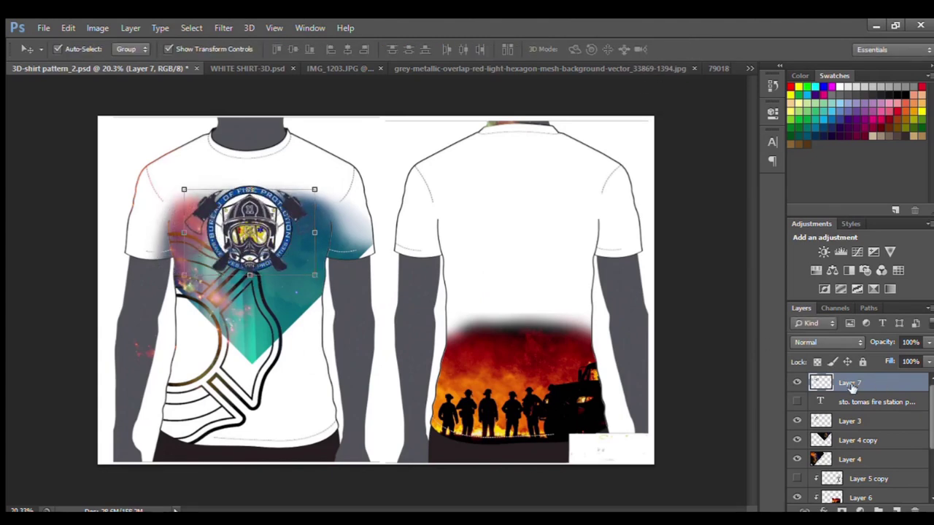
- Move Layer 7 below Layer 4, then cancel a trial resize and reposition of the emblem
left_click_drag(859, 467, 858, 469)
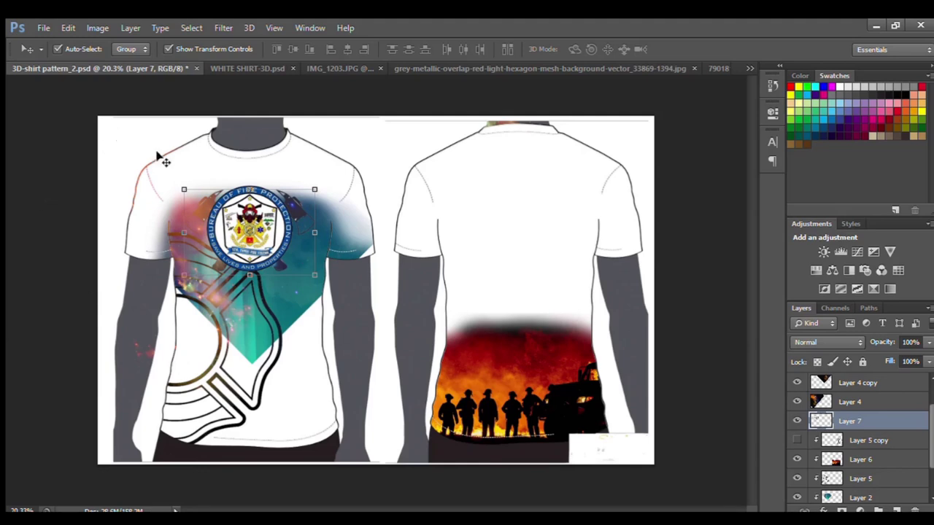
left_click_drag(184, 190, 199, 198)
left_click_drag(291, 287, 524, 183)
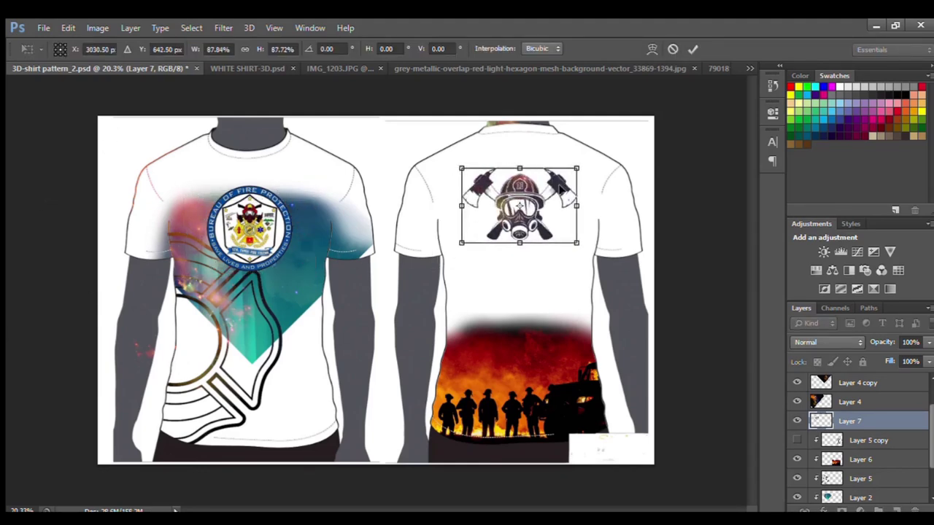
left_click_drag(615, 234, 594, 219)
left_click_drag(526, 175, 219, 193)
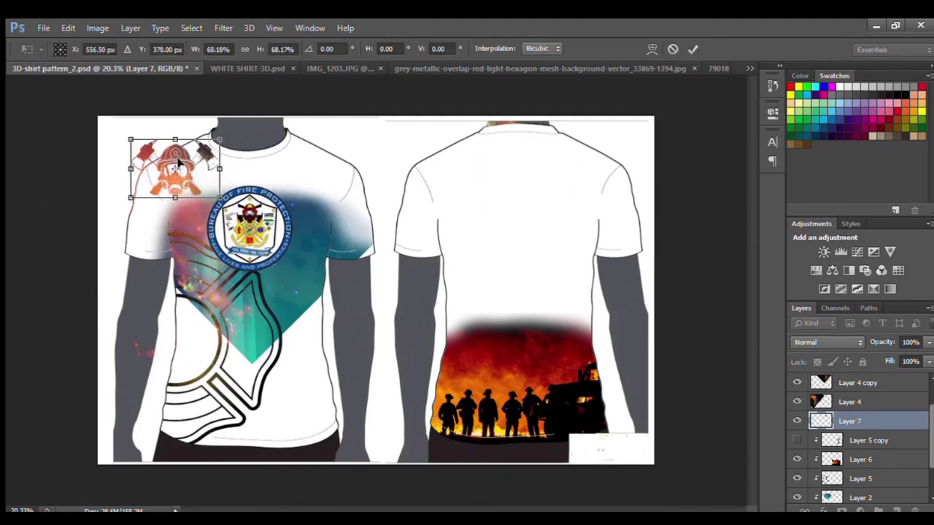
left_click(672, 48)
left_click(211, 376)
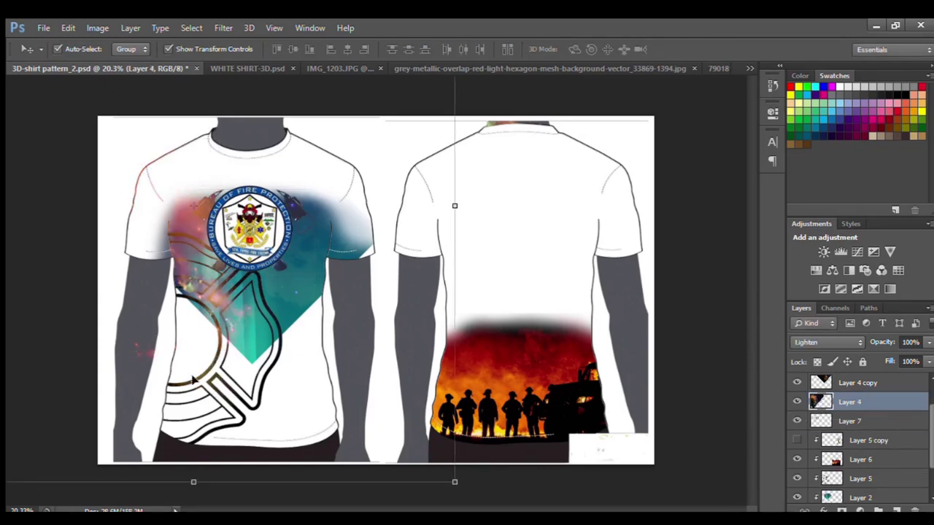
- Hide the Layer 5 copy cross outline and move Layer 7 to the top of the stack
scroll(807, 403, "down", 2)
left_click(796, 398)
scroll(847, 402, "up", 1)
left_click(850, 400)
scroll(884, 380, "up", 3)
left_click_drag(885, 380, 885, 376)
- Enlarge the firefighter-mask artwork up-left and step Layer 7 below Layer 4, undoing a stray move
key("ctrl+t")
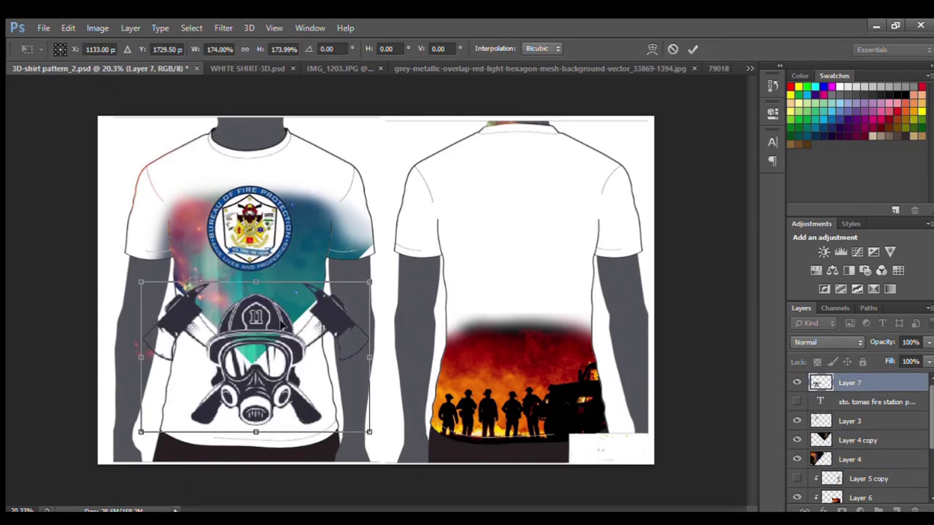
left_click_drag(260, 334, 194, 196)
key("Return")
key("ctrl+bracketleft")
key("ctrl+bracketleft")
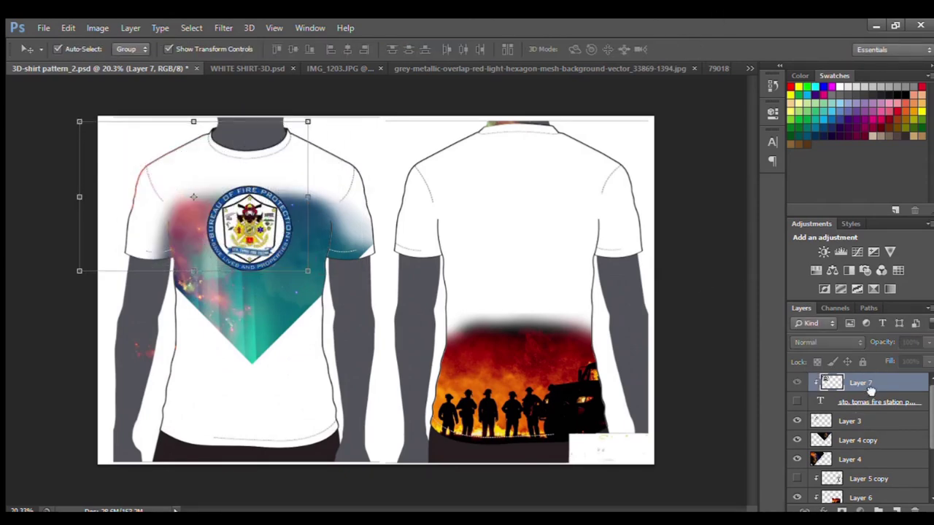
key("ctrl+bracketleft")
key("ctrl+bracketleft")
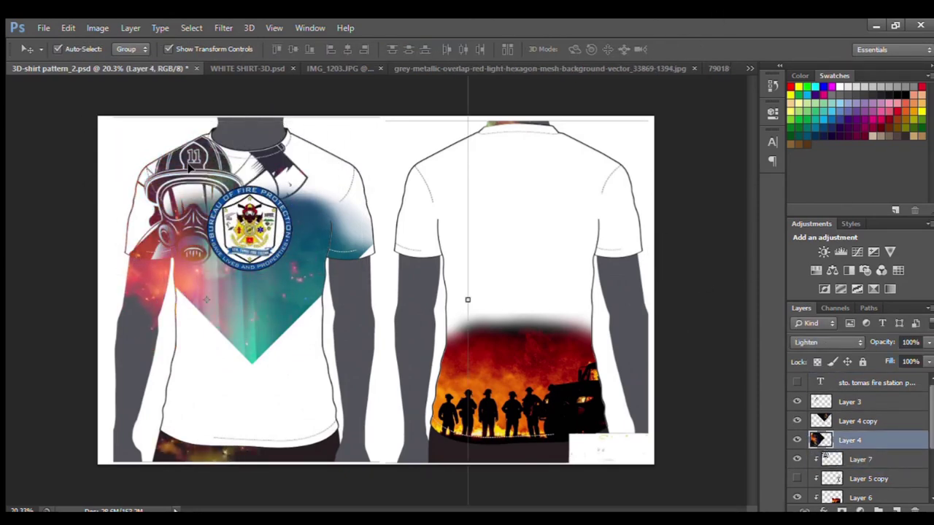
left_click_drag(193, 218, 532, 162)
left_click(217, 162)
key("ctrl+z")
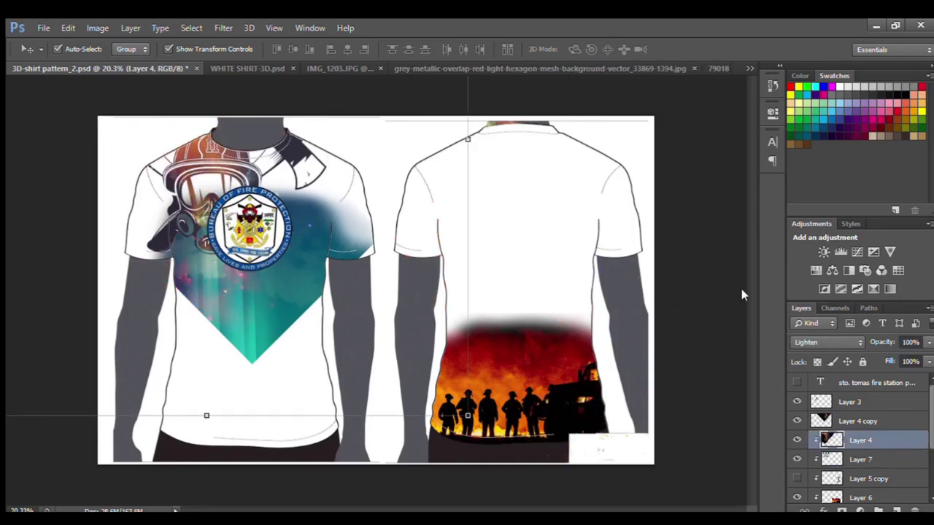
- Enlarge the firefighter-mask artwork further behind the seal
scroll(372, 297, "up", 1)
left_click(861, 459)
key("ctrl+t")
mouse_move(317, 254)
left_mouse_down()
mouse_move(374, 299)
mouse_move(337, 281)
left_mouse_up()
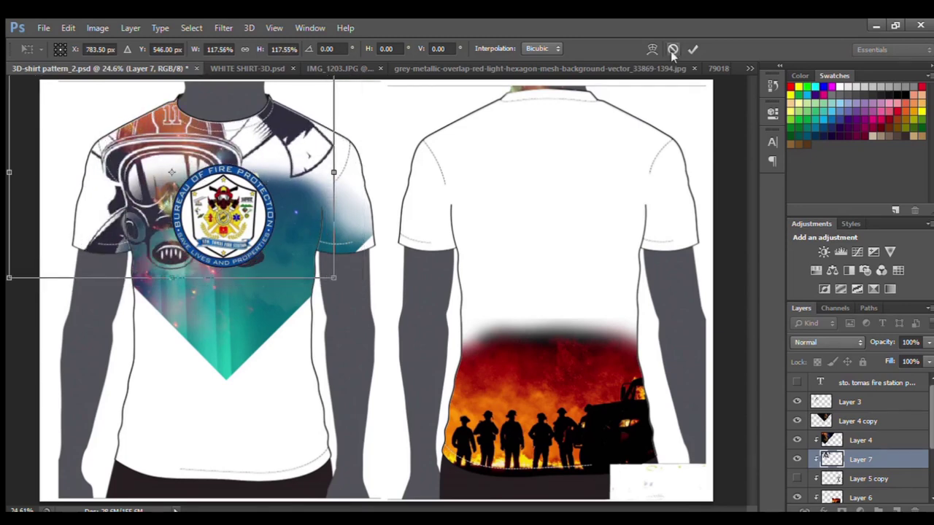
left_click(692, 49)
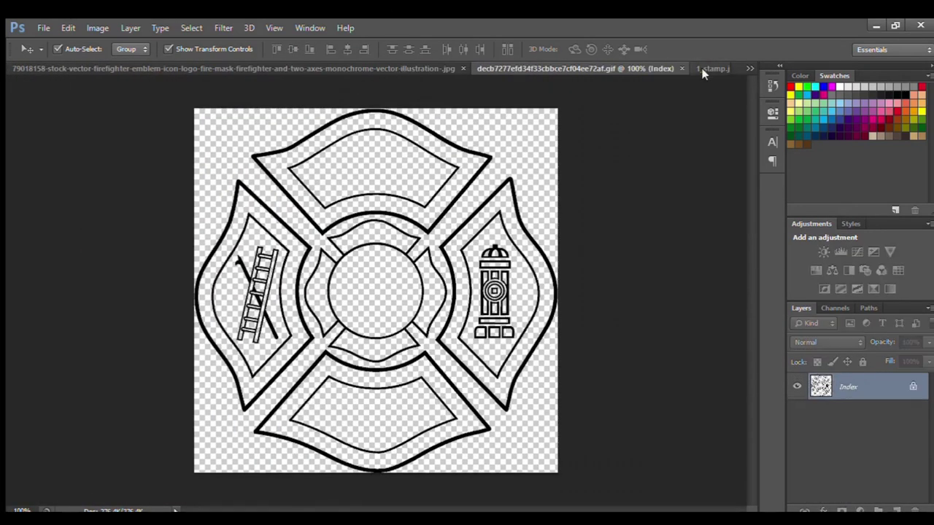
- Copy the sparks photo 1_stamp.jpg and paste it into 3D-shirt pattern_2.psd
left_click(664, 68)
key("ctrl+shift+Tab")
key("ctrl+shift+Tab")
key("ctrl+Tab")
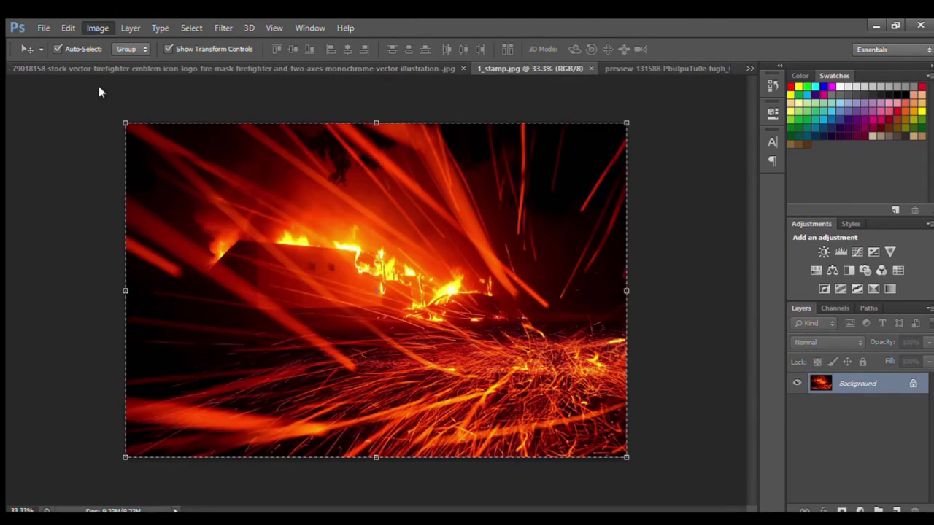
left_click(750, 68)
left_click(656, 82)
key("ctrl+v")
- Place the sparks layer below Layer 4 copy in Lighten mode, lowered and rotated about 40°
key("ctrl+bracketleft")
key("ctrl+bracketleft")
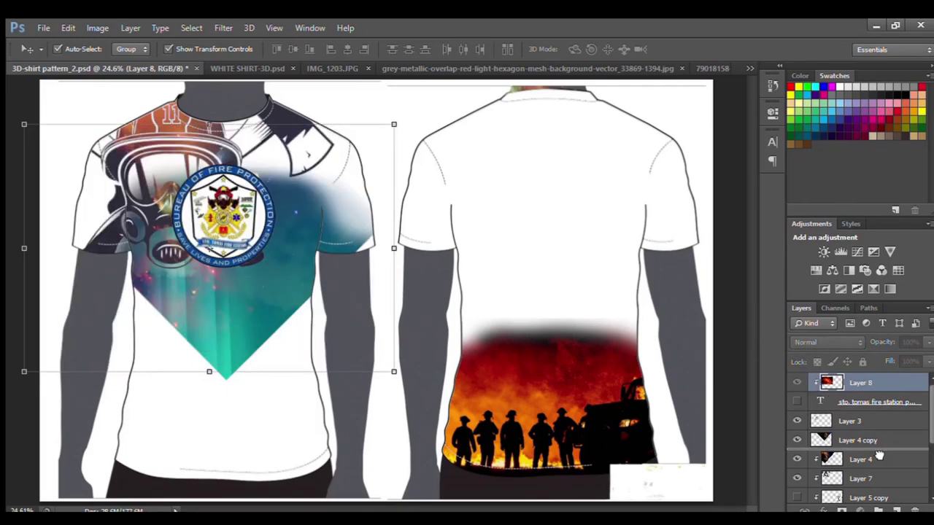
key("ctrl+bracketleft")
key("shift+alt+g")
left_click_drag(232, 239, 234, 276)
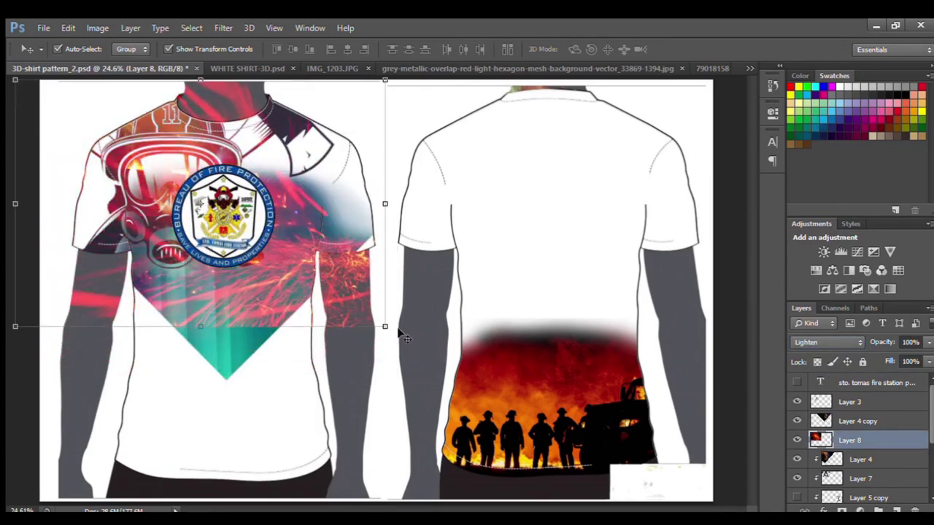
left_click_drag(394, 330, 613, 184)
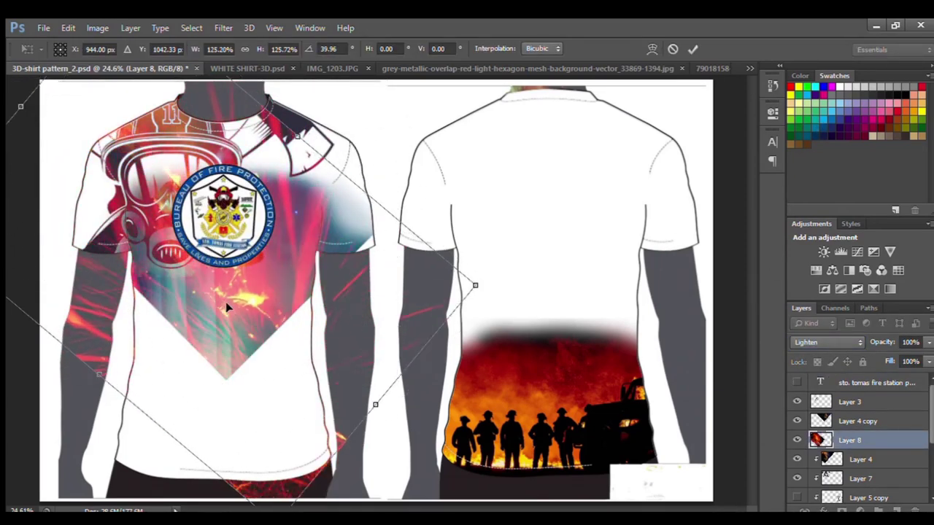
left_click(693, 49)
mouse_move(218, 254)
left_mouse_down()
mouse_move(544, 209)
mouse_move(45, 206)
mouse_move(36, 23)
left_mouse_up()
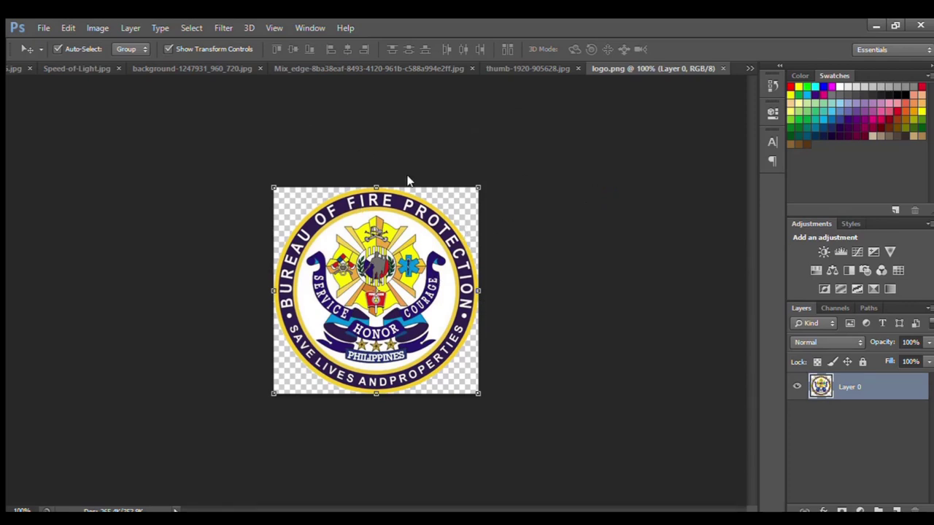
- Bring up the NEW-REGIONAL-LOGO.png badge image
left_click(613, 68)
left_click(526, 68)
left_click(482, 68)
left_click(546, 68)
left_click(504, 68)
left_click(656, 67)
- Paste the badge into the shirt design, scaled to a small emblem near the shoulder
key("ctrl+c")
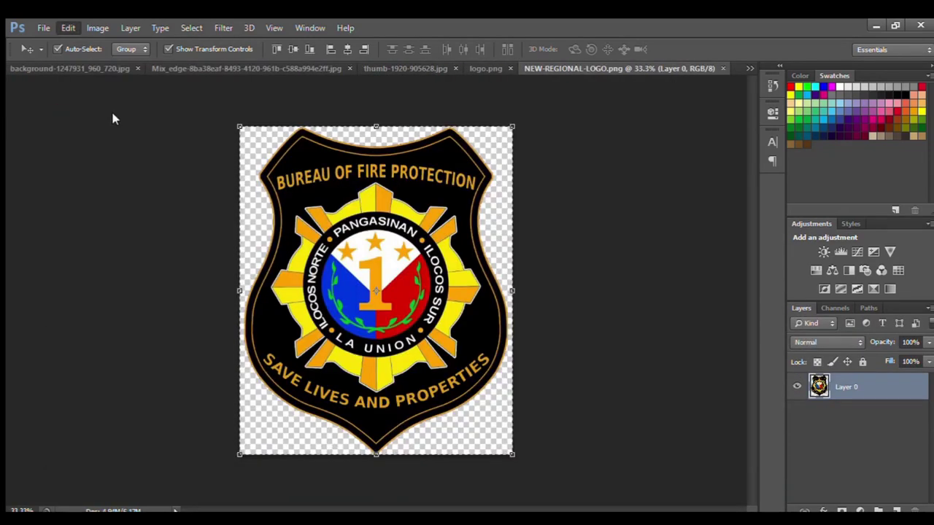
key("ctrl+Tab")
key("ctrl+v")
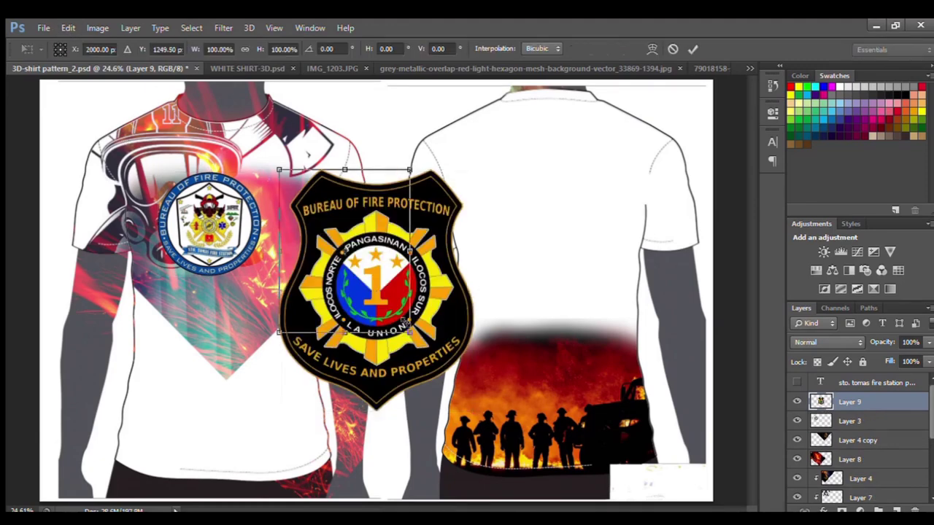
left_click_drag(472, 411, 334, 242)
left_click_drag(306, 208, 346, 207)
left_click_drag(375, 238, 375, 209)
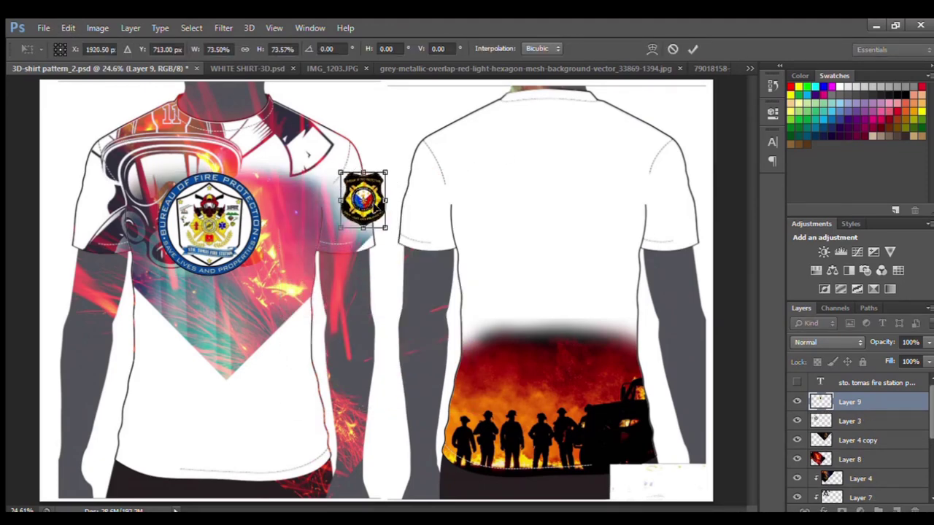
key("Return")
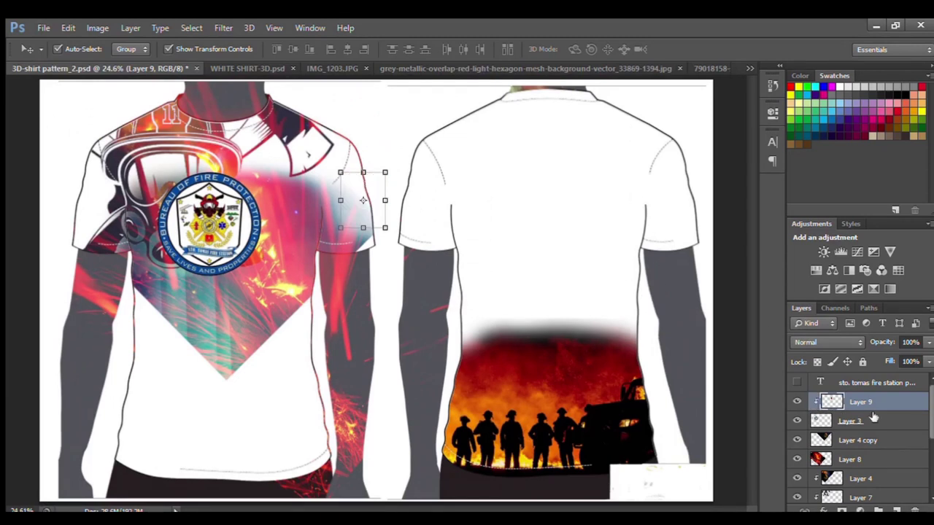
- Move Layer 9 below Layer 8 and clip the sparks layer to the chest shape
left_click_drag(851, 402, 873, 467)
left_click(839, 440)
key("ctrl+alt+g")
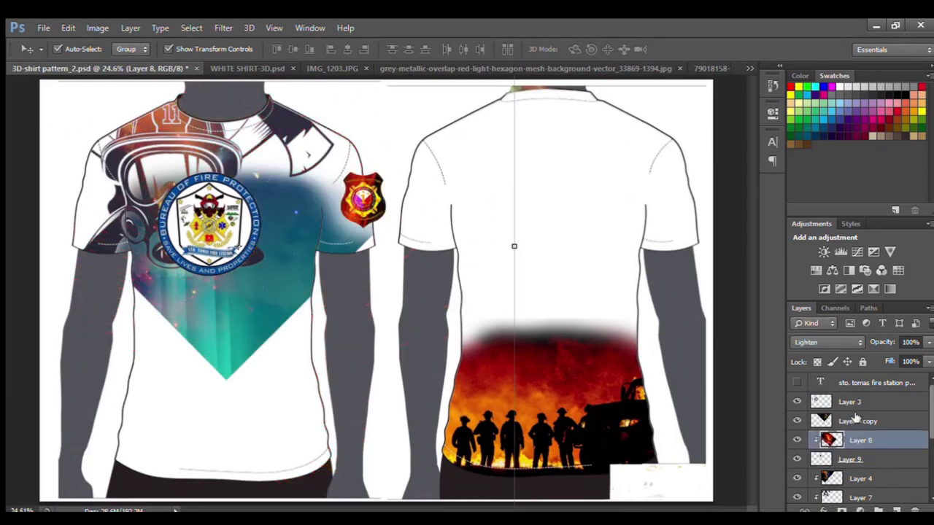
left_click(613, 216)
left_click(862, 409)
key("ctrl+alt+g")
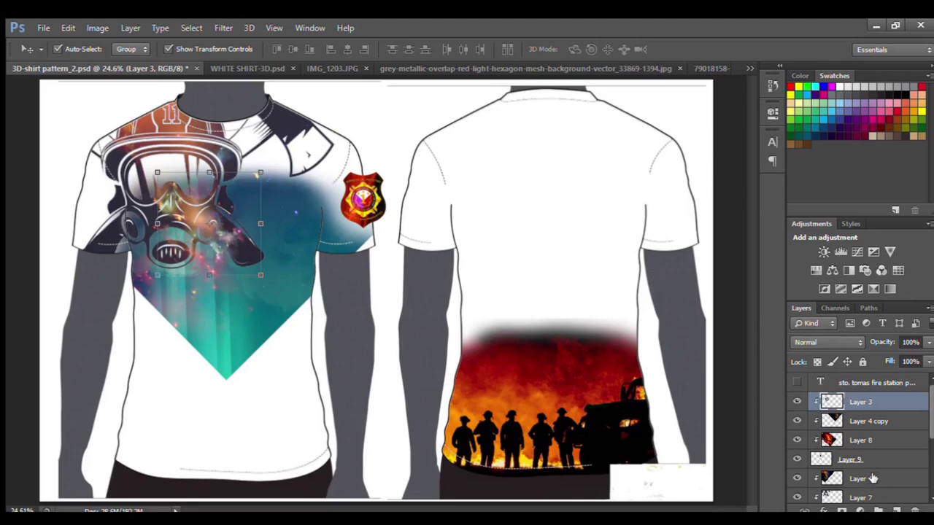
key("ctrl+alt+g")
- Clip badge Layer 9 to the sleeve, raise it above Layer 8, and tilt it to match
scroll(868, 423, "down", 1)
left_click(878, 423)
key("ctrl+alt+g")
key("ctrl+]")
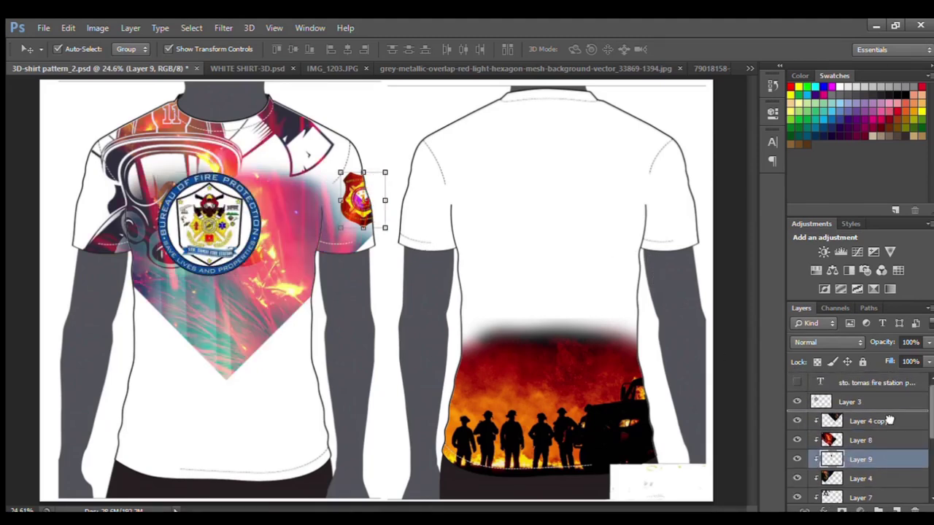
key("ctrl+]")
key("ctrl+t")
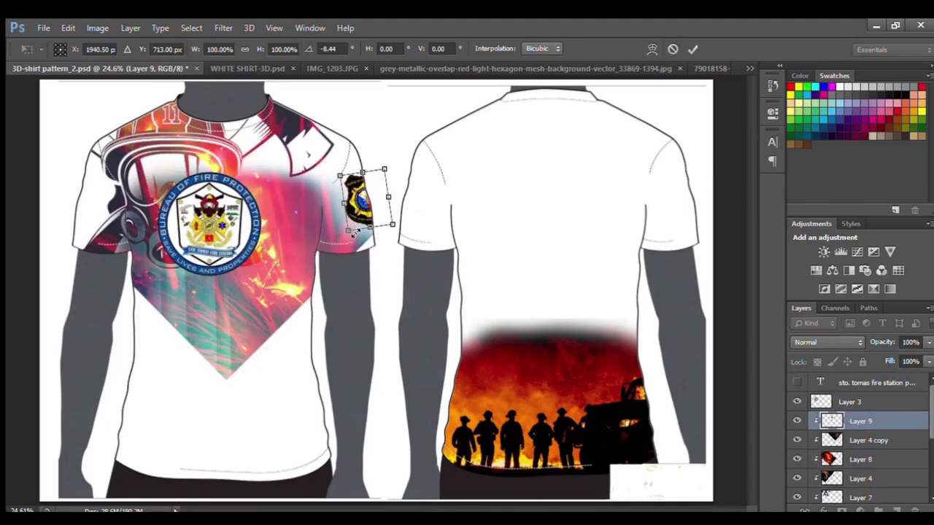
key("Return")
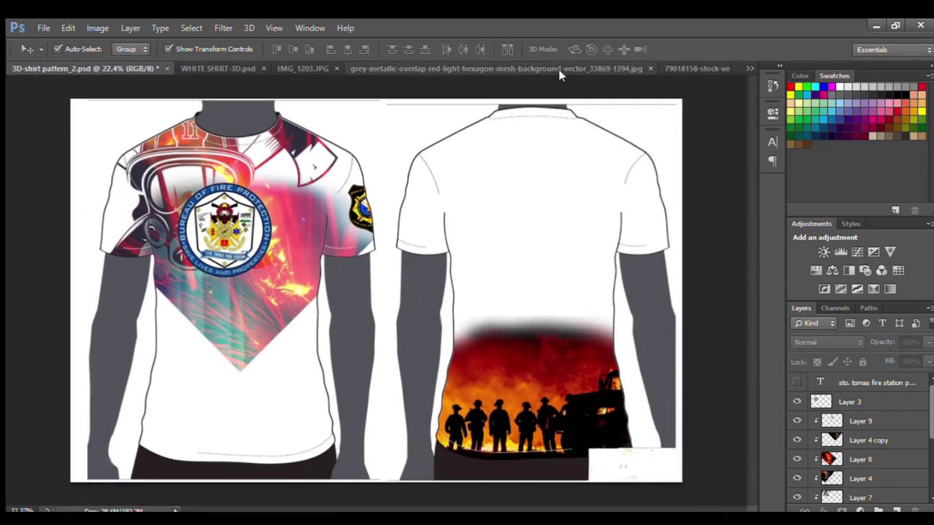
- Paste the round fire-protection logo onto the front shirt's left sleeve, with Layer 10 below Layer 3
left_click(697, 68)
key("ctrl+Tab")
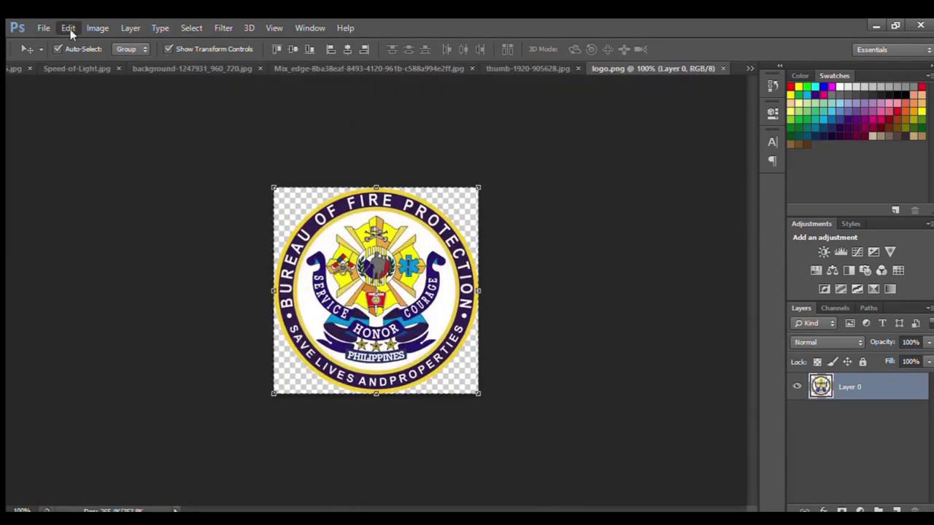
key("ctrl+Tab")
key("ctrl+v")
left_click_drag(377, 287, 95, 208)
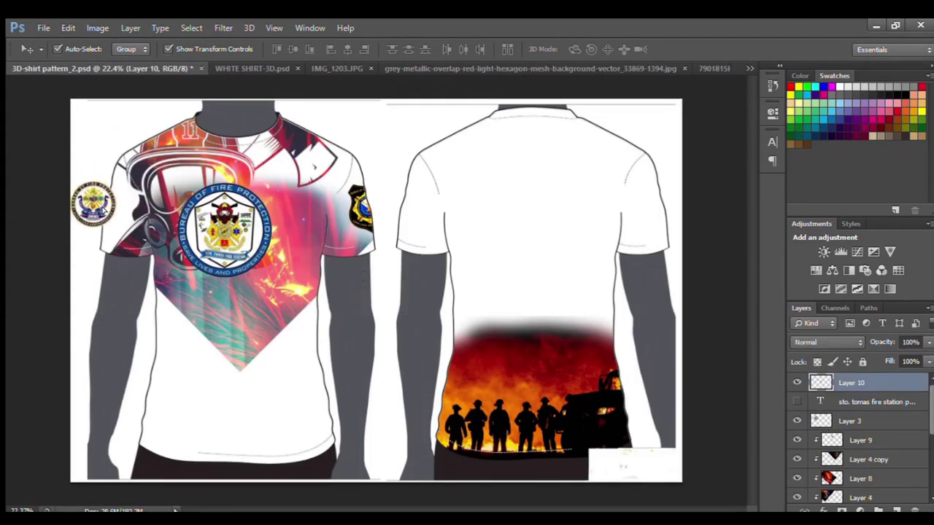
left_click_drag(884, 432, 883, 431)
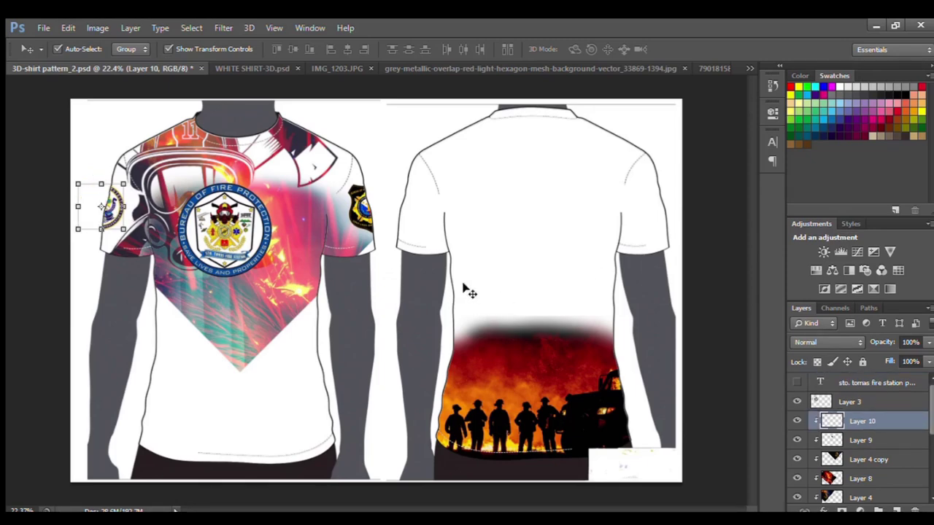
- Bring up the teal-orange cloudy background image and select all of it
key("ctrl+Tab")
key("ctrl+Tab")
key("ctrl+Tab")
left_click(670, 61)
key("ctrl+shift+Tab")
key("ctrl+Tab")
key("ctrl+Tab")
key("ctrl+Tab")
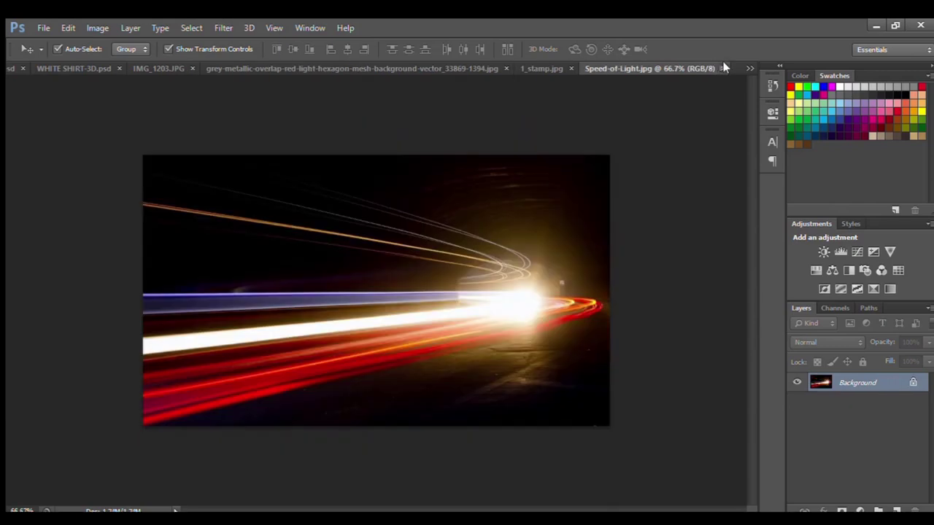
key("ctrl+Tab")
key("ctrl+a")
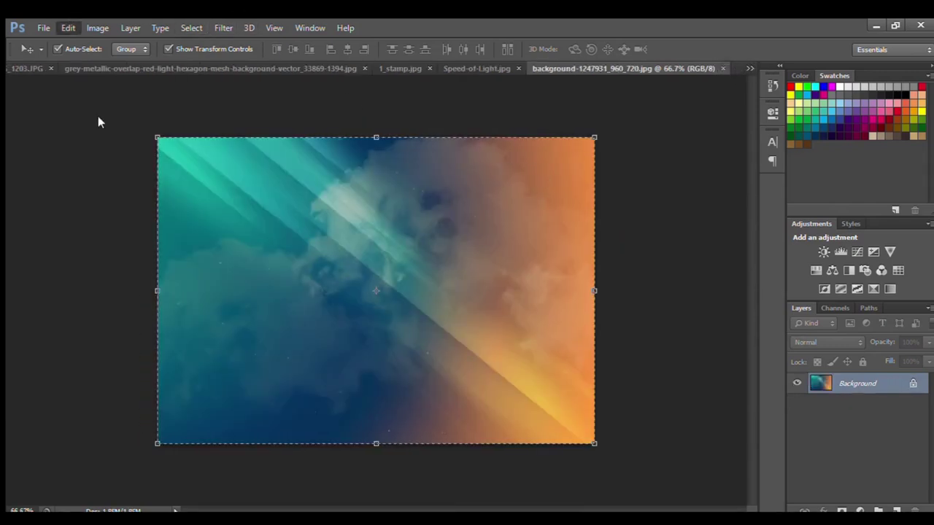
- Paste the cloudy background into the shirt file, rotated 90° and stretched over the back shirt
key("ctrl+c")
key("ctrl+Tab")
key("ctrl+v")
key("ctrl+t")
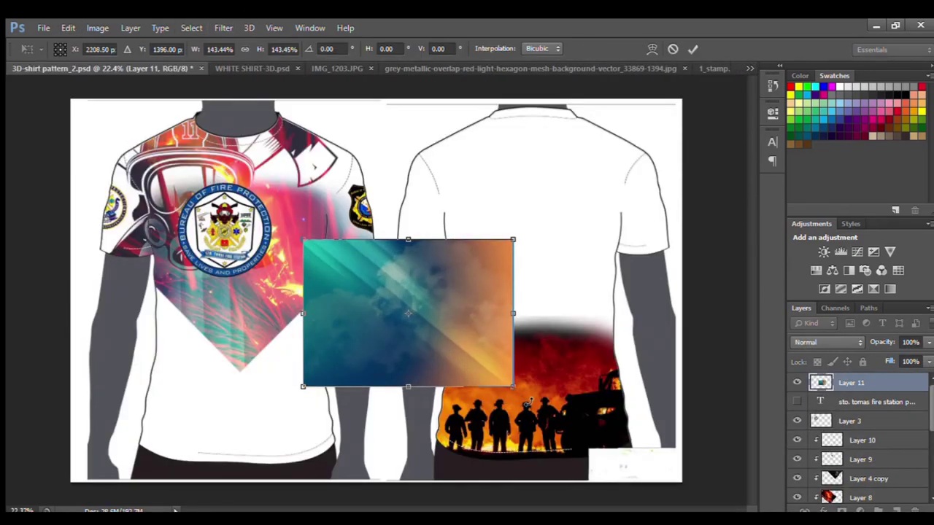
left_click_drag(520, 241, 488, 404)
left_click_drag(438, 350, 575, 227)
left_click_drag(620, 302, 681, 392)
left_click_drag(538, 321, 461, 321)
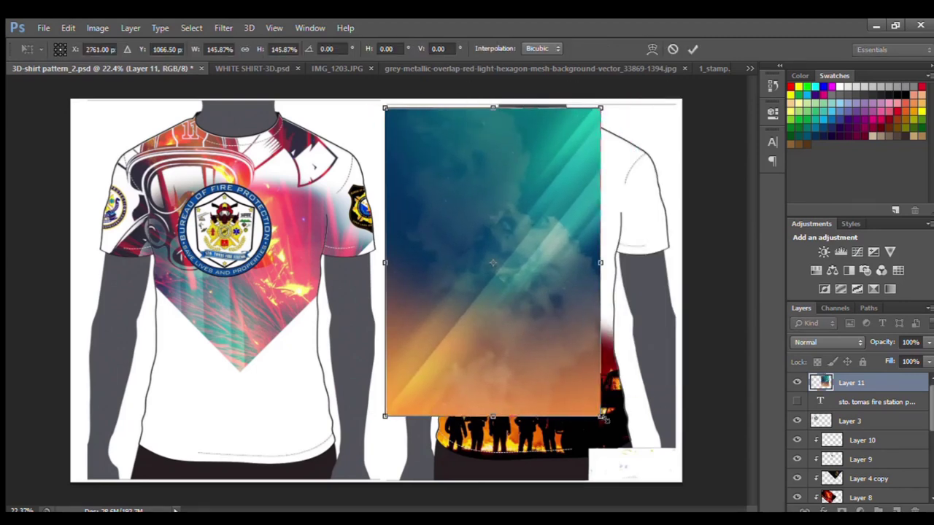
mouse_move(504, 343)
left_mouse_down()
mouse_move(572, 370)
mouse_move(563, 333)
mouse_move(590, 208)
left_mouse_up()
key("Return")
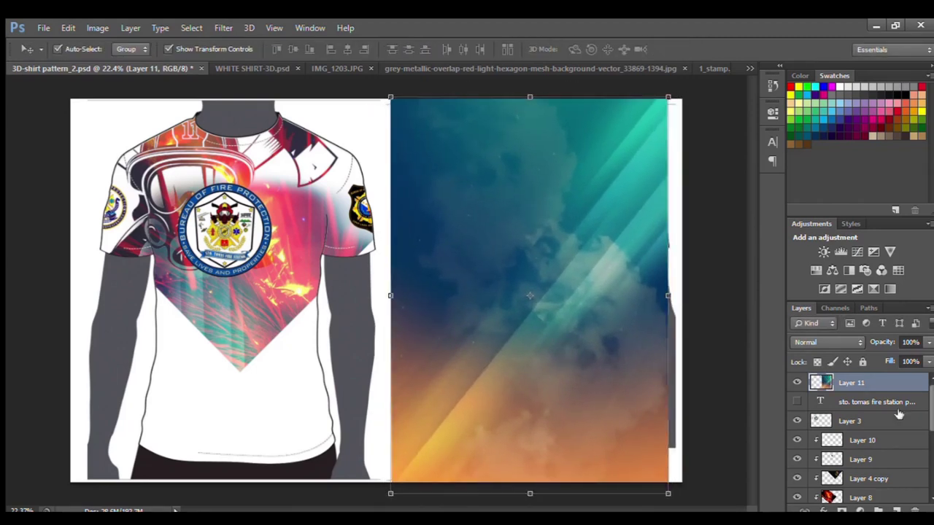
- Paste a second copy of the background, rotated -90° and enlarged to cover the front shirt
scroll(850, 453, "down", 5)
left_click(851, 452)
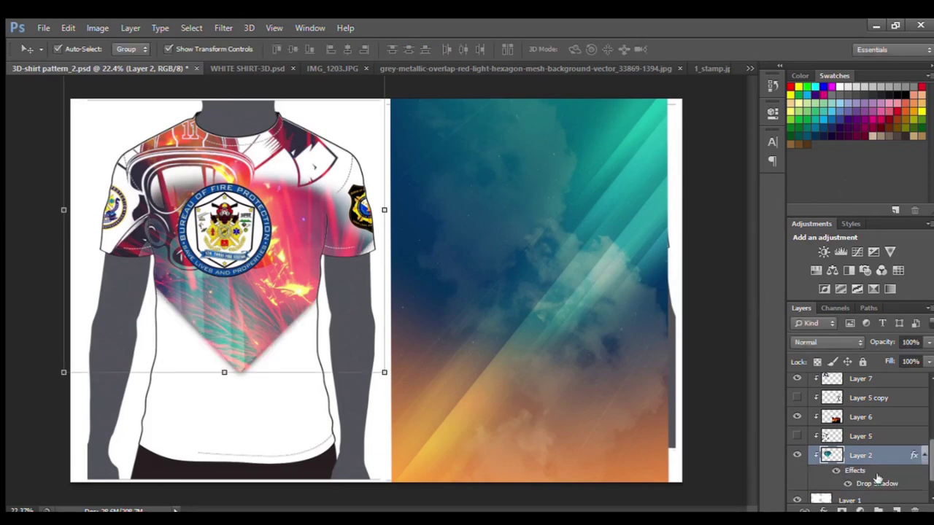
key("ctrl+v")
key("ctrl+t")
mouse_move(462, 346)
left_mouse_down()
mouse_move(472, 401)
mouse_move(456, 409)
left_mouse_up()
left_click_drag(324, 355, 183, 459)
left_click_drag(313, 241, 261, 194)
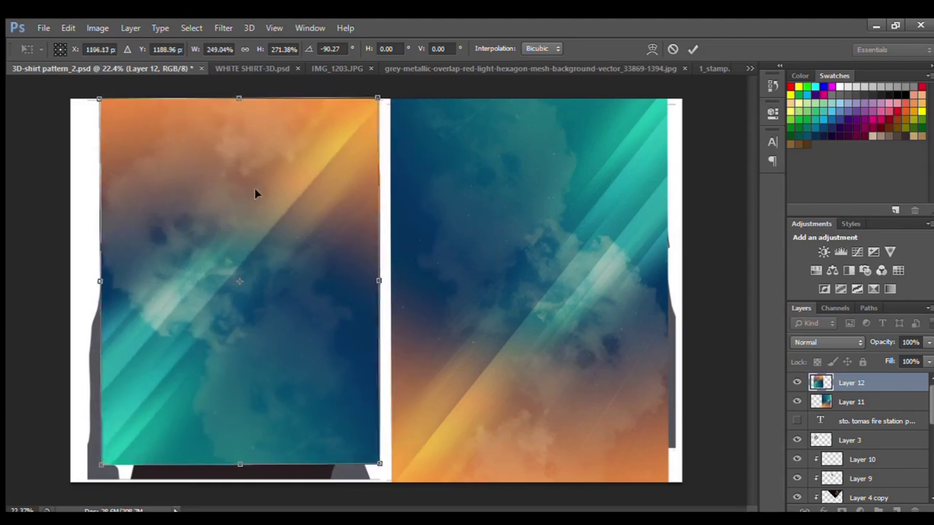
left_click(692, 49)
- Clip both pattern layers to the shirts and move them down just above Layer 1
left_click_drag(851, 382, 879, 456)
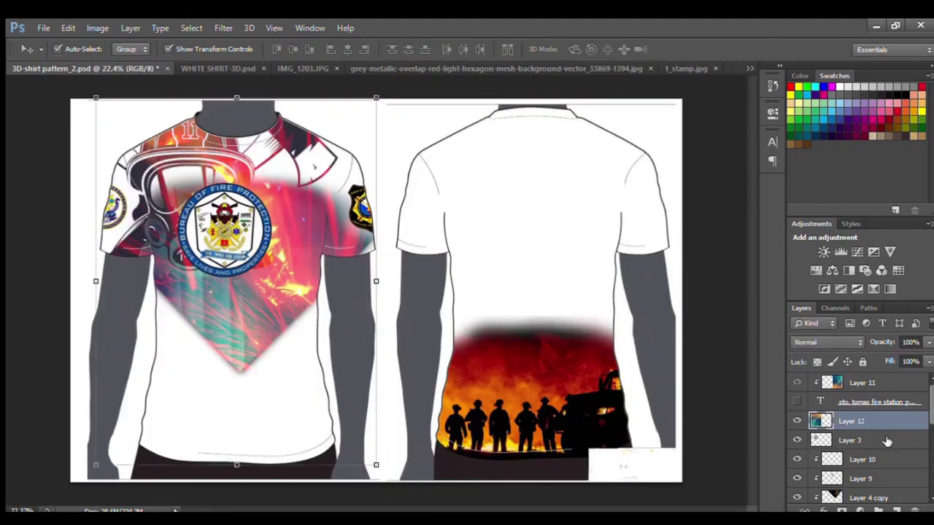
key("ctrl+alt+g")
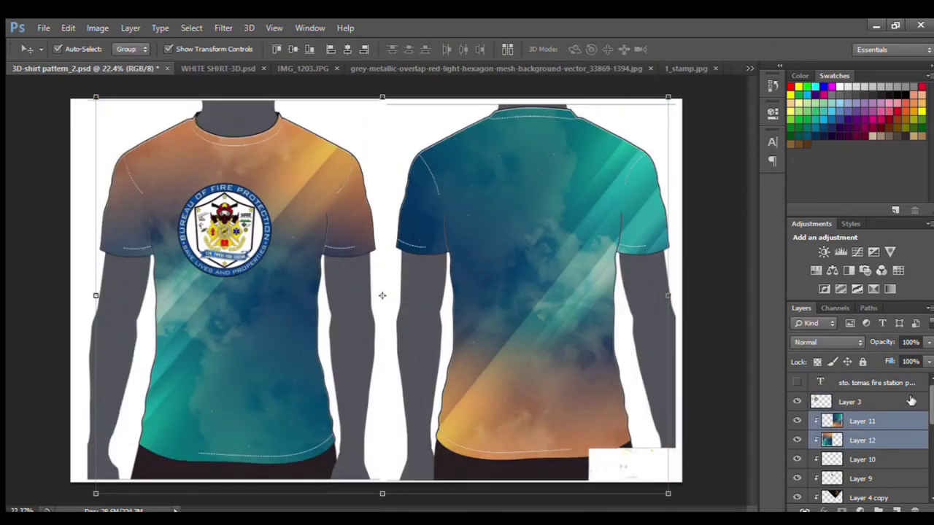
left_click_drag(862, 379, 862, 483)
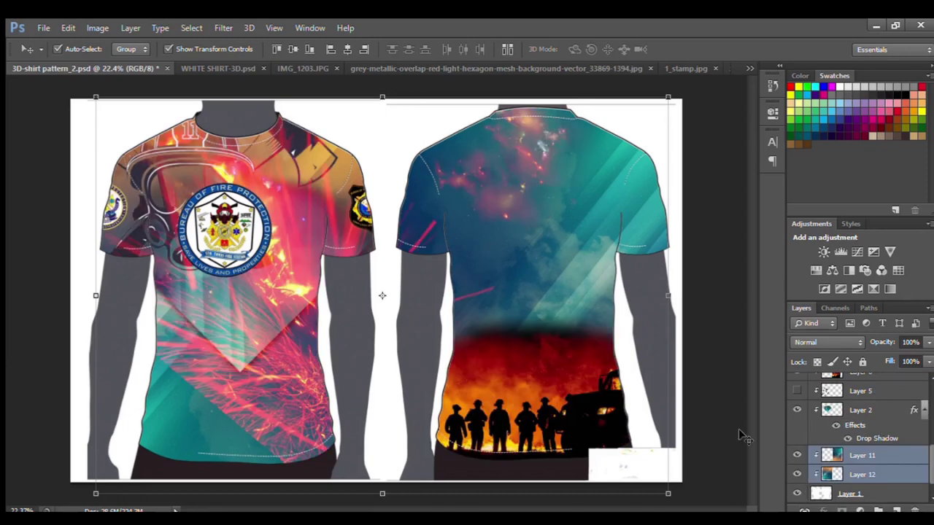
left_click(288, 400)
key("ctrl+t")
- Rotate and lower the fire artwork on the front, then drag a copy onto the back shirt
left_click_drag(314, 408, 299, 341)
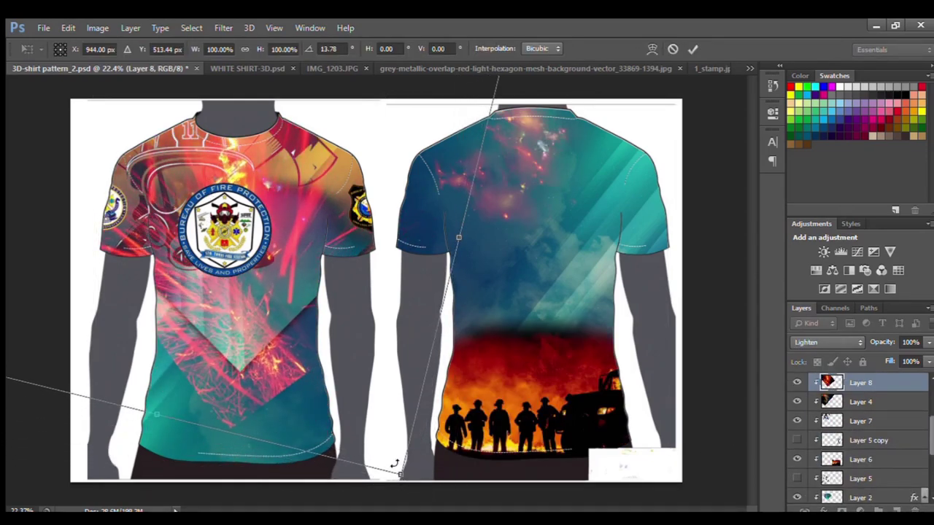
mouse_move(417, 462)
left_mouse_down()
mouse_move(397, 448)
mouse_move(413, 465)
left_mouse_up()
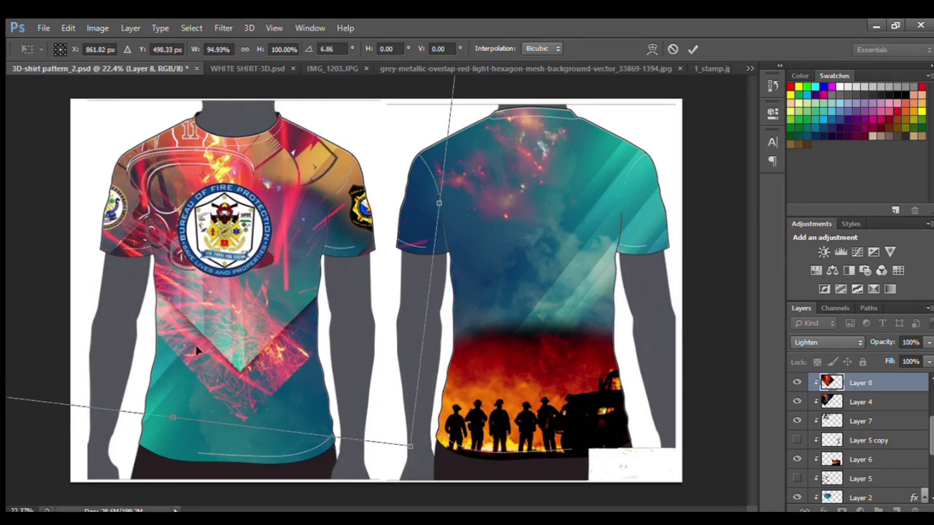
left_click_drag(197, 348, 216, 369)
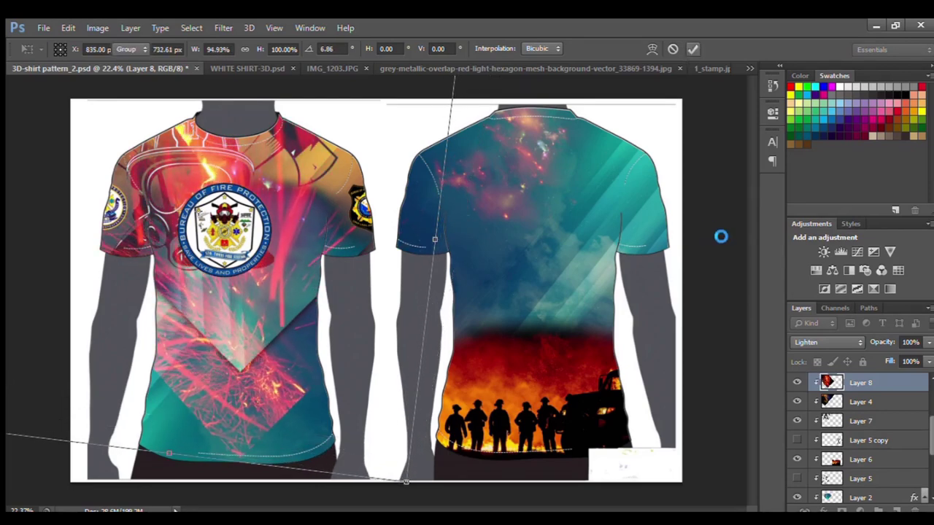
mouse_move(180, 397)
left_mouse_down()
mouse_move(525, 129)
mouse_move(564, 185)
mouse_move(528, 303)
left_mouse_up()
- Duplicate the nebula layer and rotate the copy to about -72°, nudging it slightly down
key("ctrl+j")
key("ctrl+t")
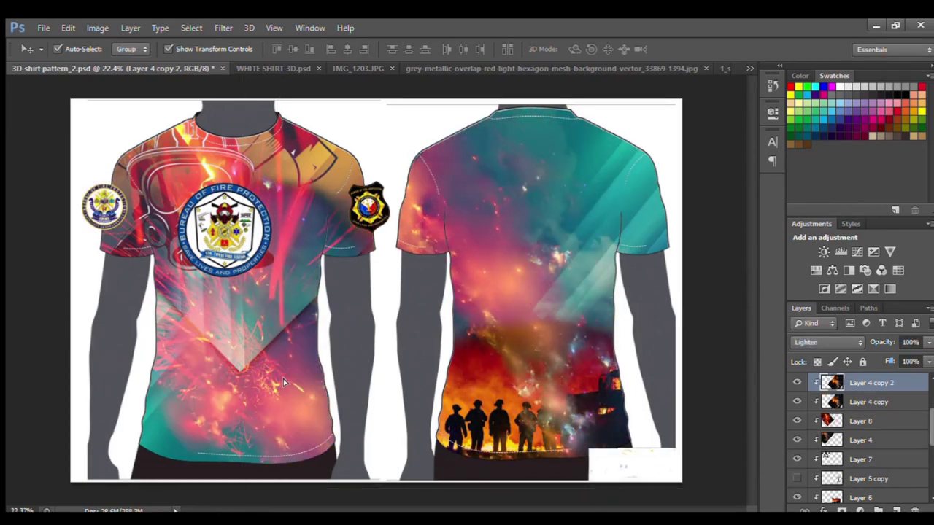
mouse_move(624, 133)
left_mouse_down()
mouse_move(616, 121)
mouse_move(510, 87)
left_mouse_up()
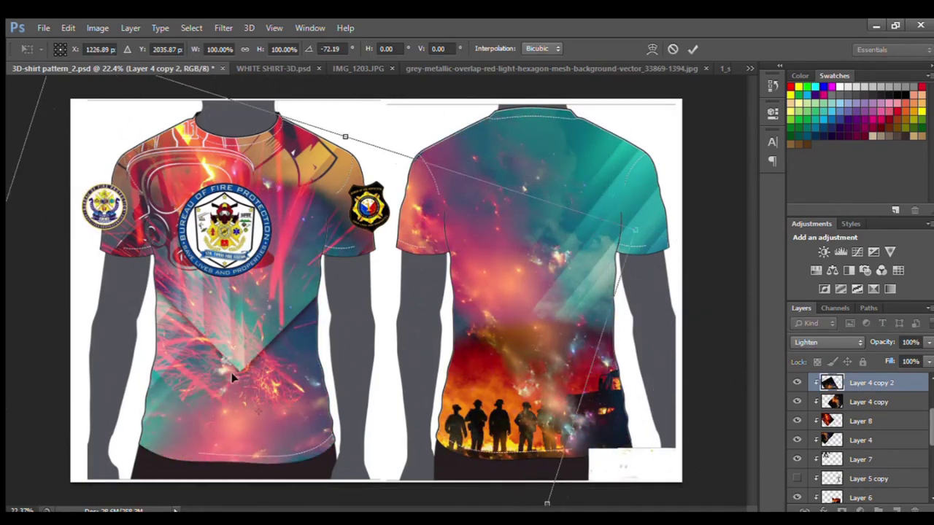
mouse_move(437, 292)
left_mouse_down()
mouse_move(527, 204)
mouse_move(236, 450)
mouse_move(276, 422)
left_mouse_up()
key("shift+Down")
key("shift+Down")
key("shift+Down")
key("Down")
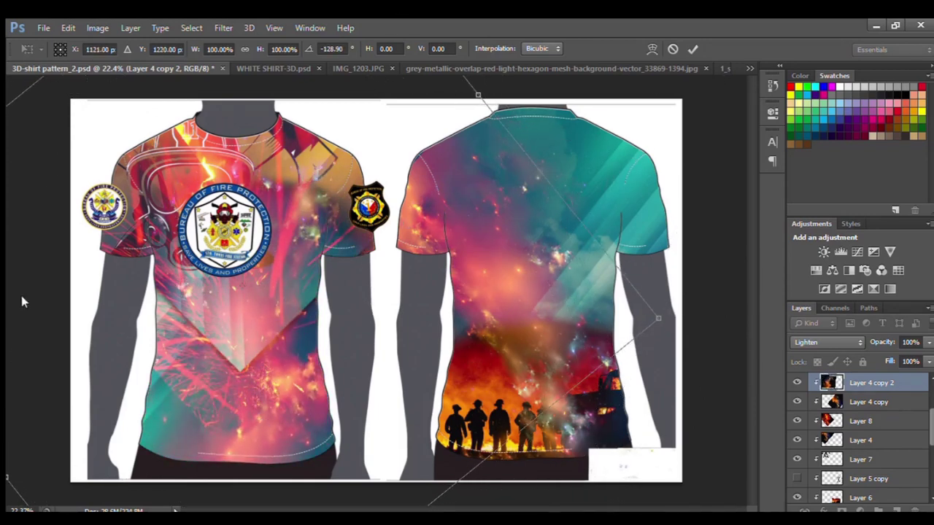
key("Return")
key("e")
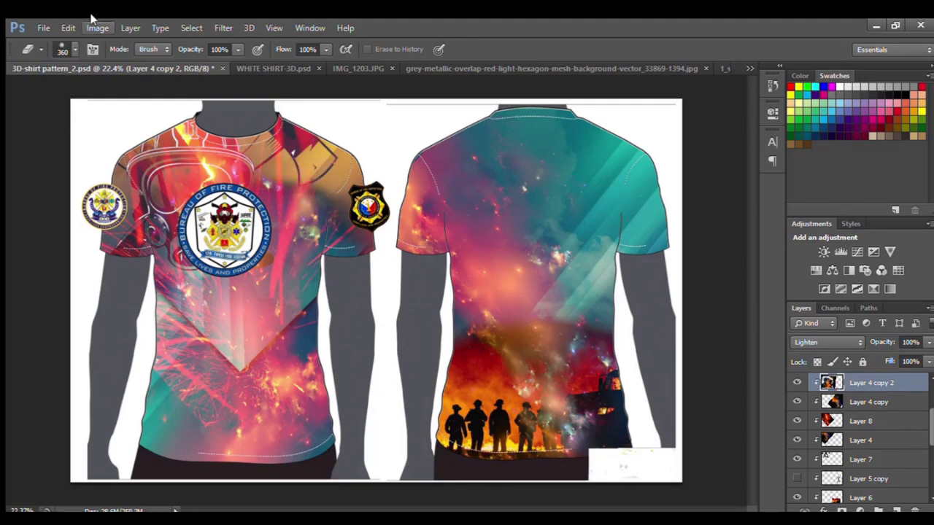
- Select the left sleeve logo, sample a colour and enlarge the brush
key("v")
left_click(110, 211)
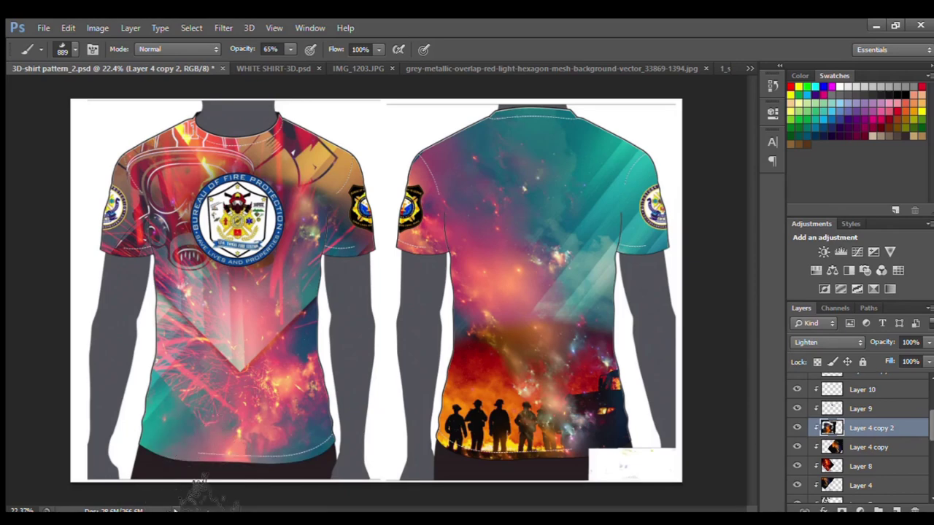
key("i")
key("b")
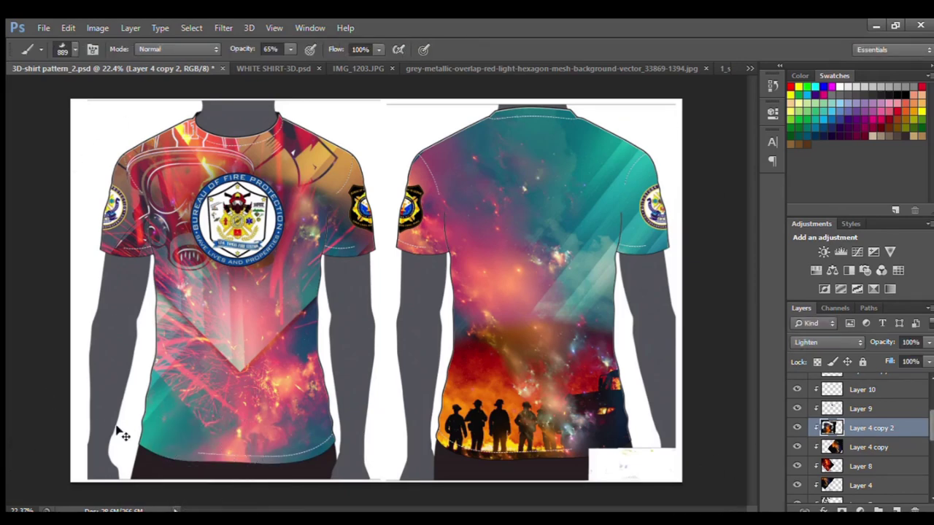
key("i")
key("b")
key("alt+bracketleft")
- Paint a smoky texture near the front shirt hem on Layer 12
scroll(840, 456, "down", 3)
left_click(861, 473)
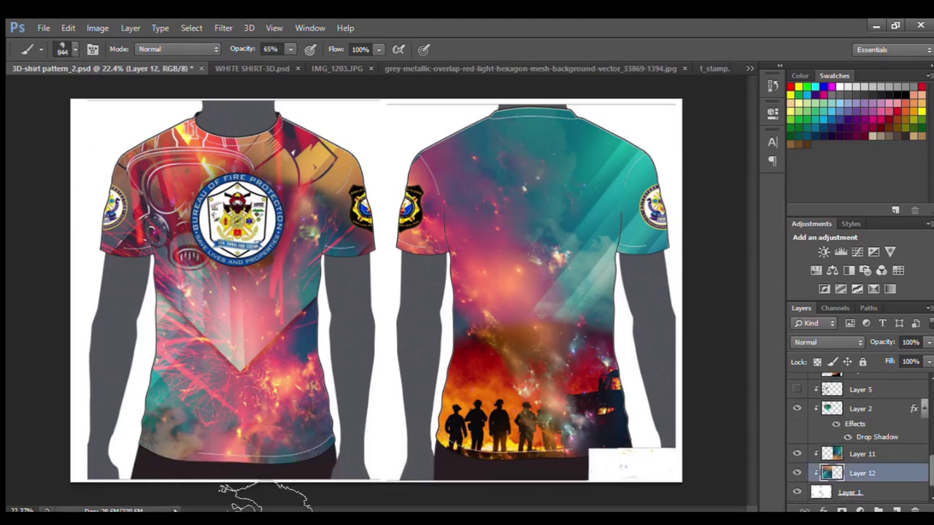
left_click(264, 498)
key("z")
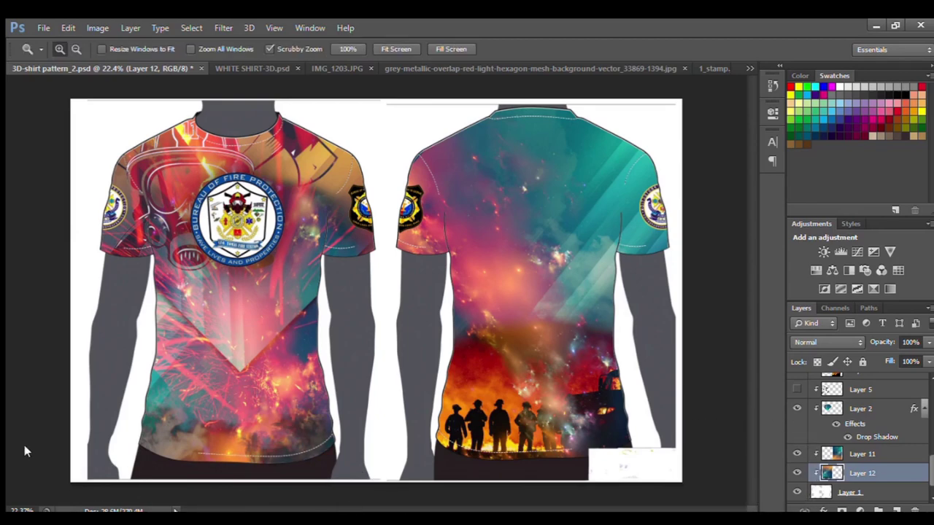
key("b")
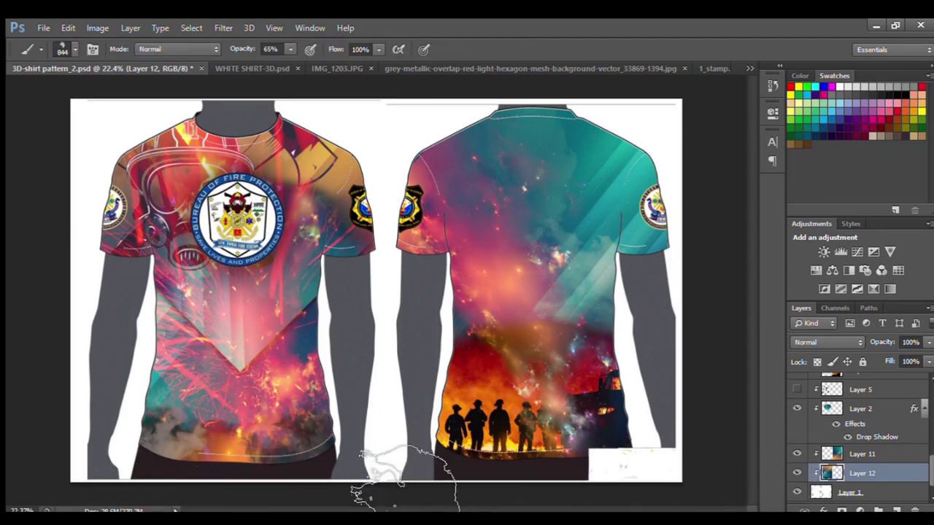
- Duplicate the Layer 4 nebula artwork and shift the copy across the shirts
scroll(866, 486, "up", 4)
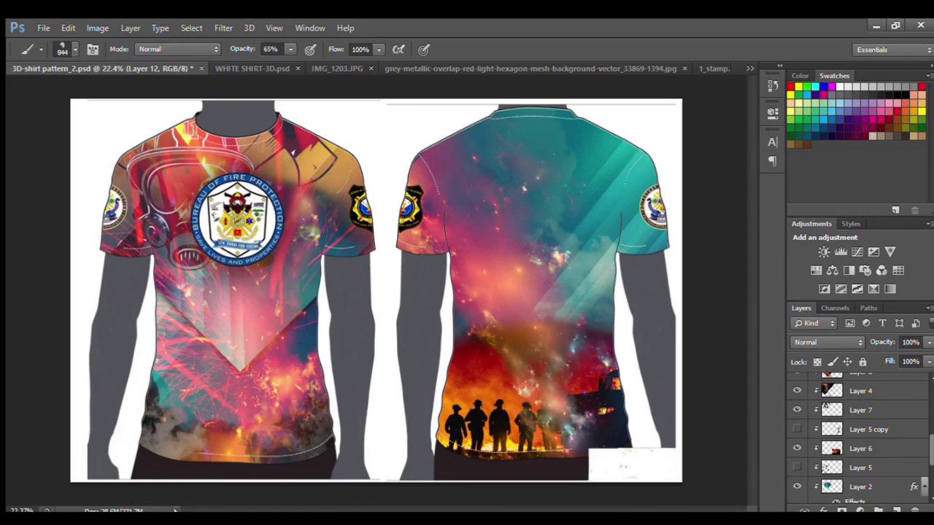
left_click(861, 391)
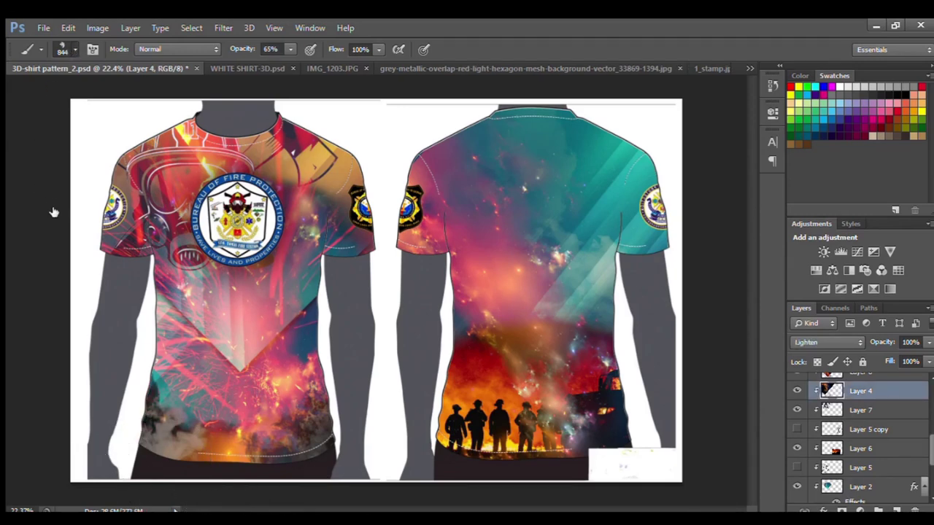
key("ctrl+j")
key("ctrl+j")
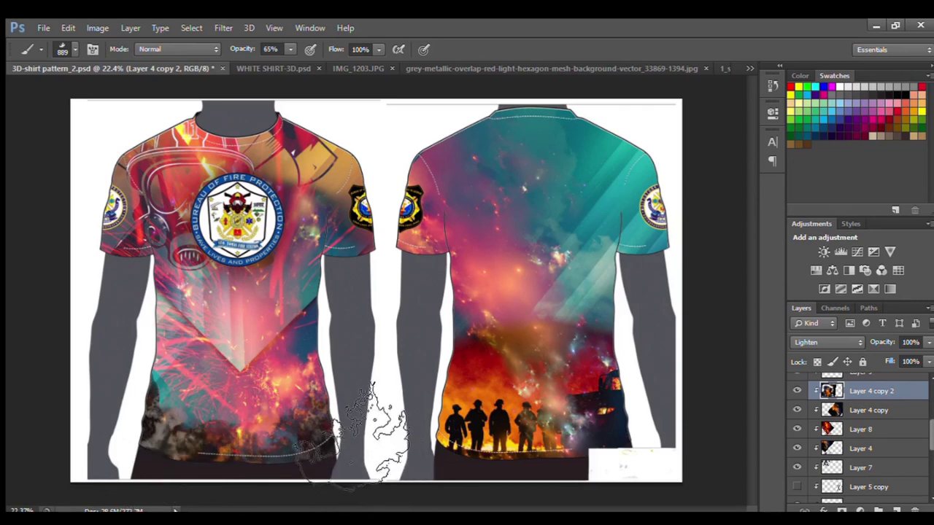
left_click_drag(252, 489, 182, 408)
left_click_drag(725, 155, 749, 240)
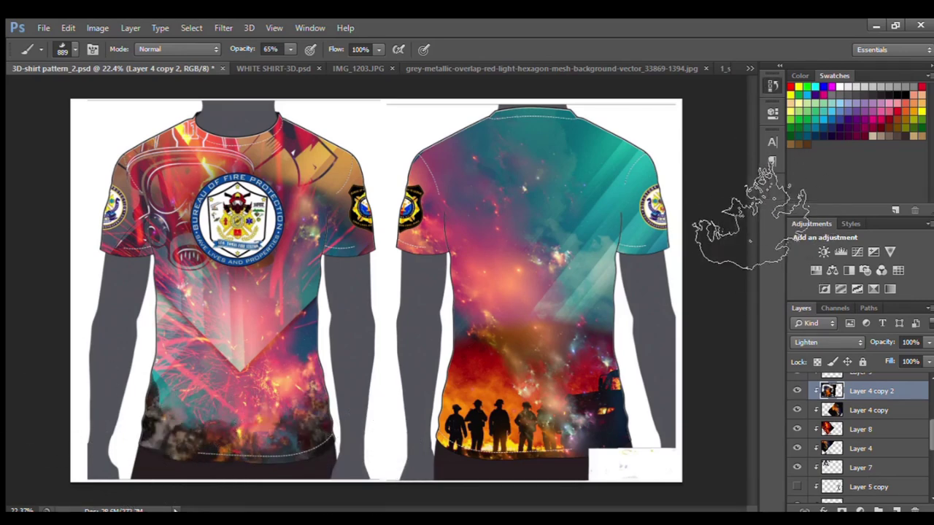
- Move Layer 4 copy 2 lower on the back to reveal more firefighters
left_click(858, 428)
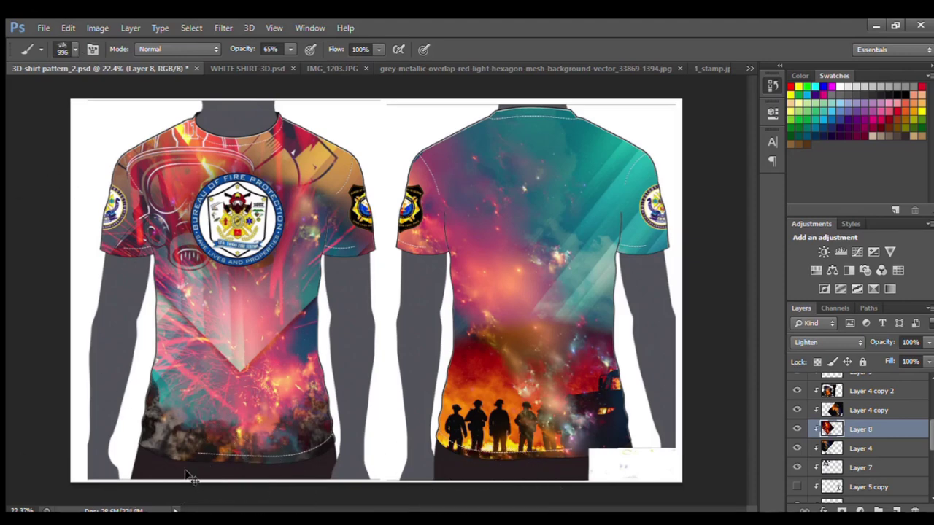
key("alt+]")
key("alt+]")
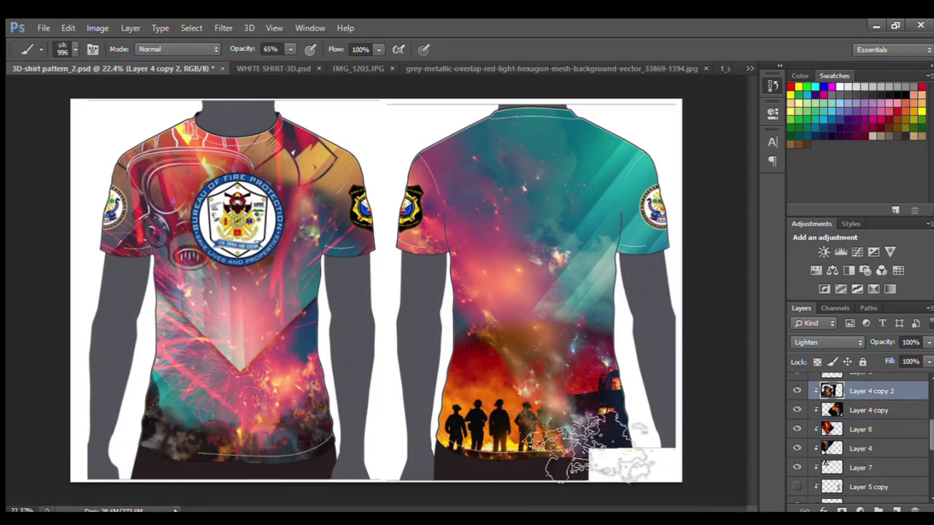
key("v")
left_click_drag(584, 365, 516, 385)
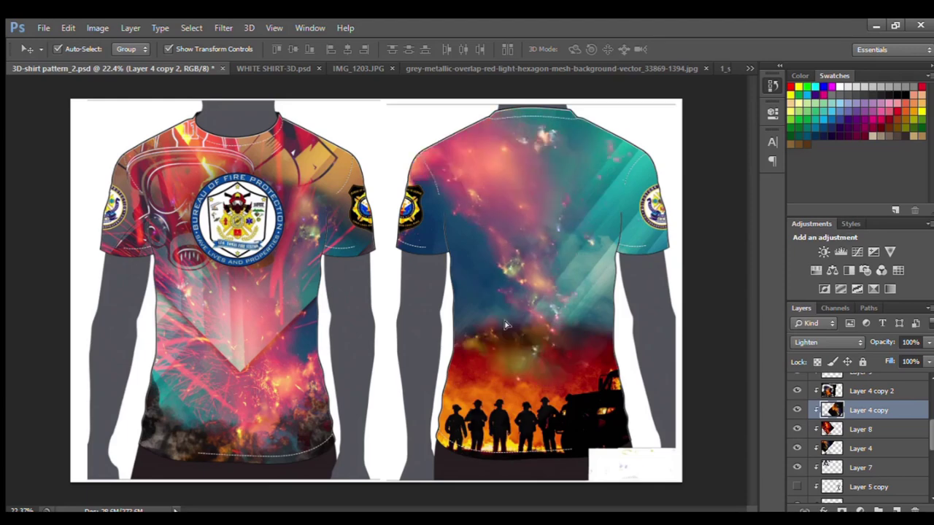
- Rotate the Layer 4 copy fire artwork on the back shirt and resettle it
key("ctrl+minus")
mouse_move(109, 475)
left_mouse_down()
mouse_move(95, 226)
mouse_move(199, 155)
mouse_move(532, 254)
left_mouse_up()
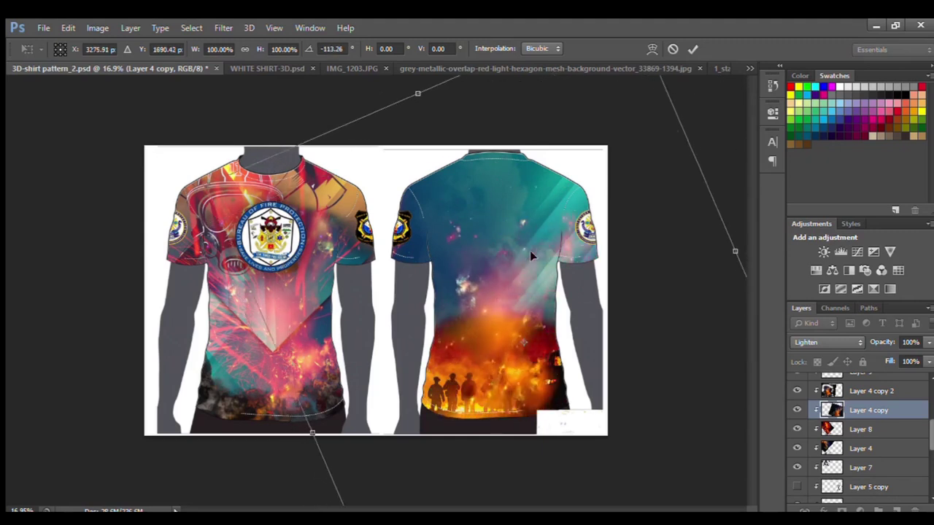
left_click(692, 48)
left_click_drag(528, 354, 536, 365)
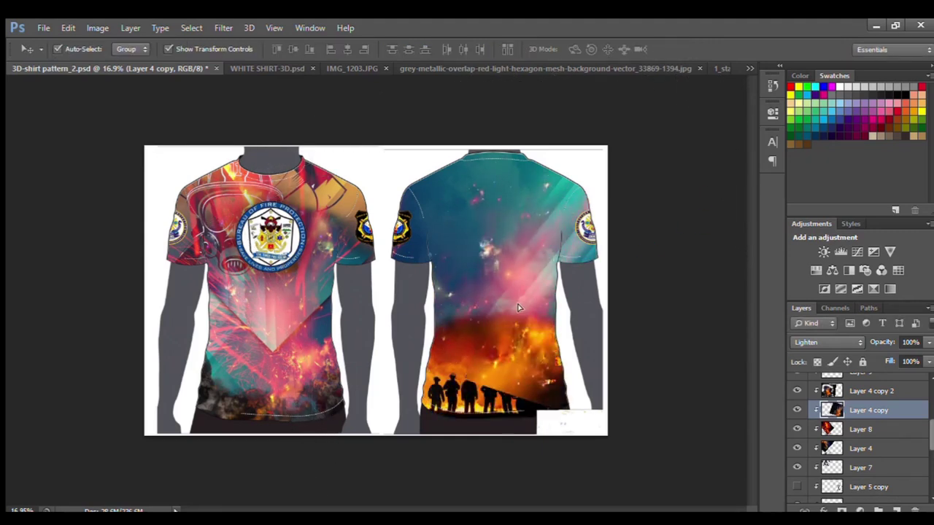
- Check Layer 4 and Layer 2 and exit the drop shadow repositioning mode
key("e")
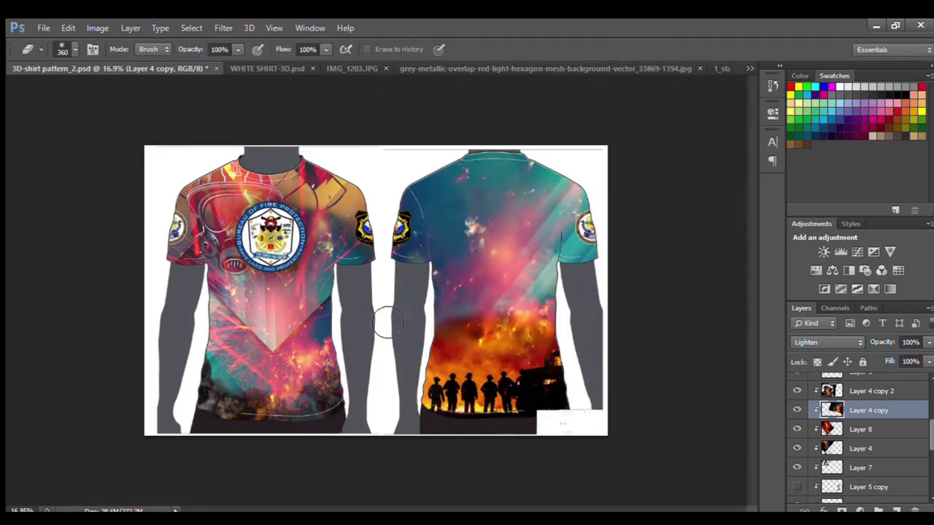
key("v")
scroll(861, 446, "down", 2)
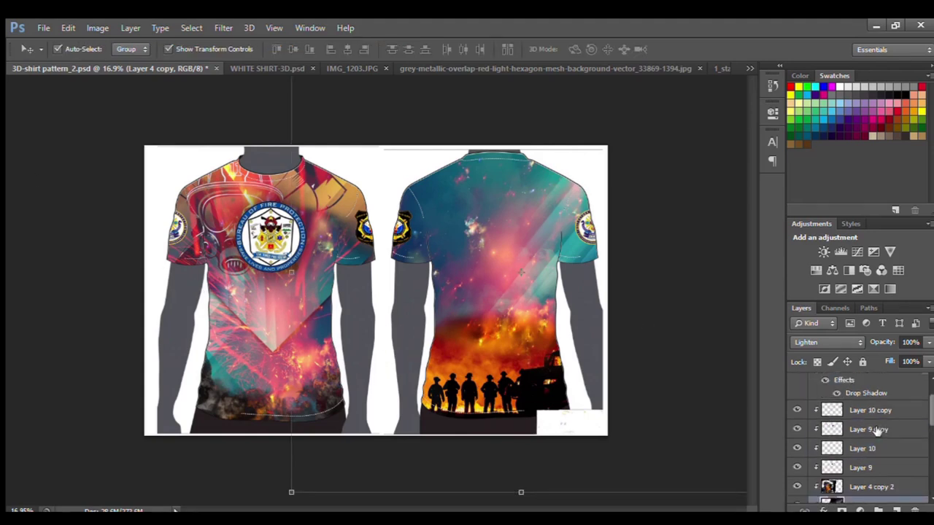
left_click(857, 411)
scroll(912, 496, "down", 2)
left_click(865, 468)
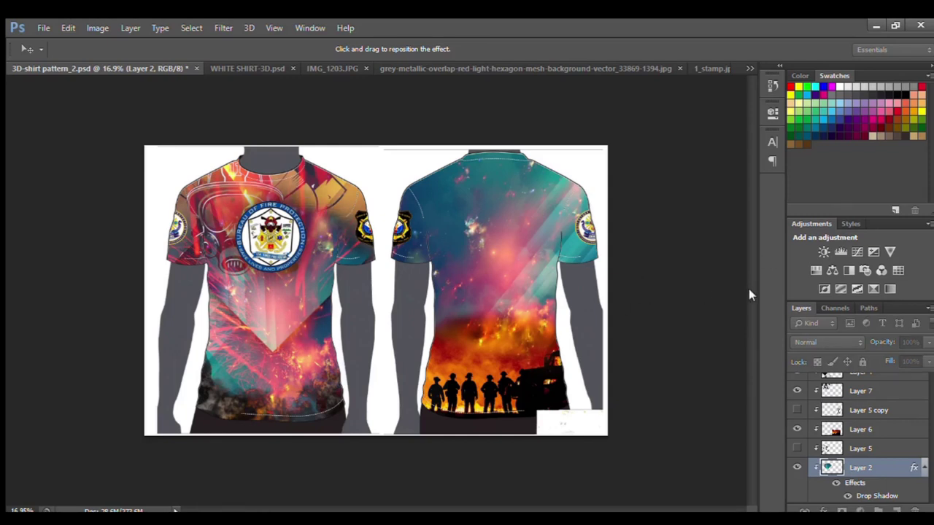
key("Return")
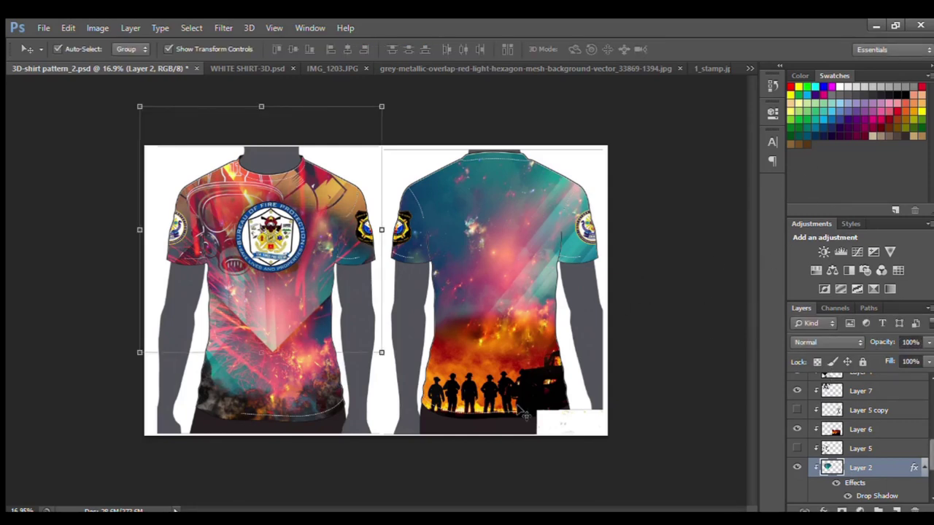
- Duplicate Layer 8 over the back shirt and move the front fire texture toward the hem
left_click(294, 289)
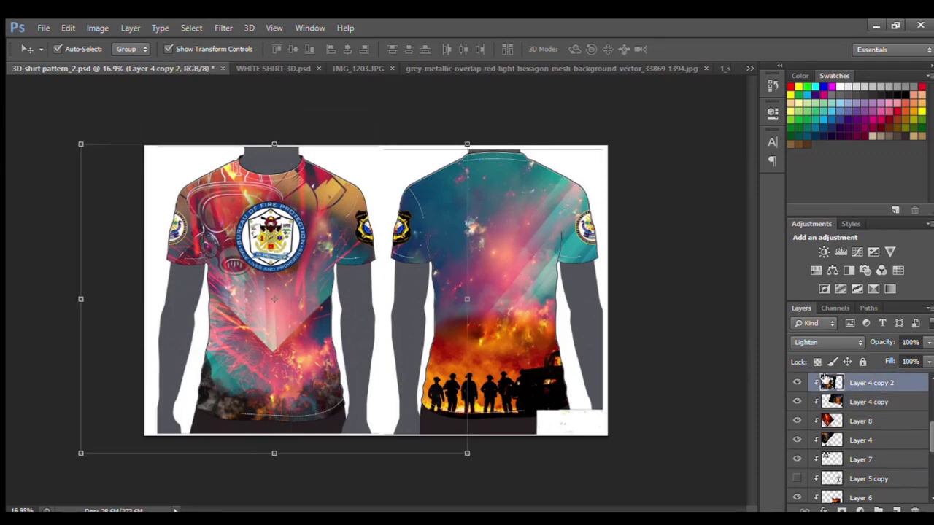
key("alt+bracketleft")
key("ctrl+j")
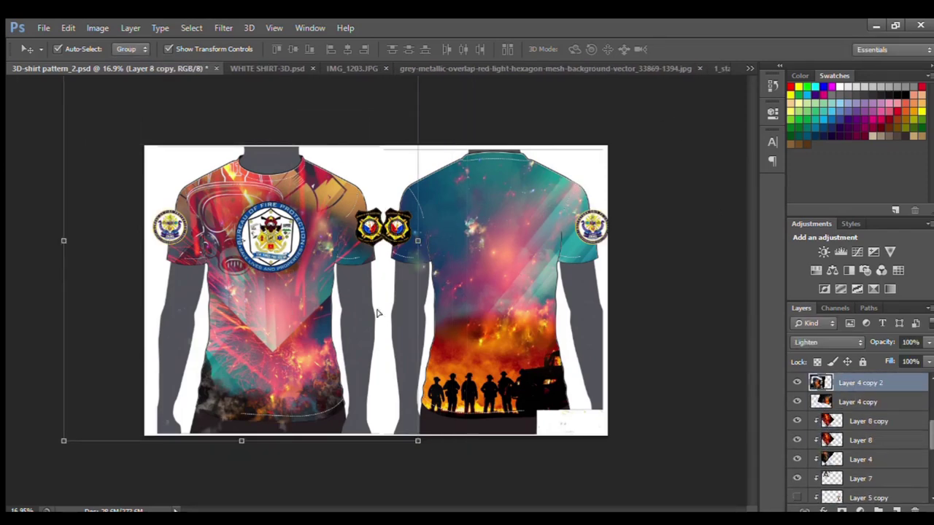
left_click_drag(501, 299, 490, 223)
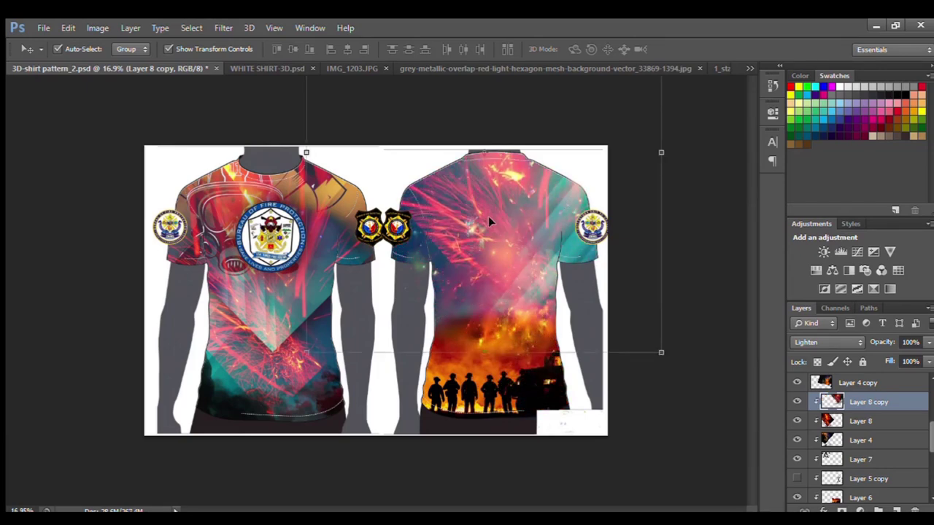
mouse_move(236, 379)
left_mouse_down()
mouse_move(248, 424)
mouse_move(243, 257)
mouse_move(250, 266)
left_mouse_up()
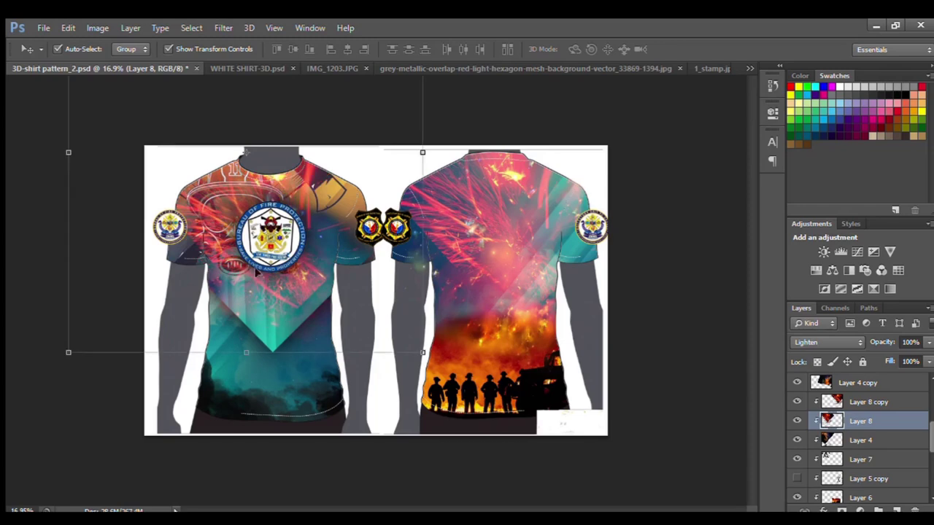
- Rotate and shift the Layer 8 spark texture on the front shirt, then commit
left_click_drag(433, 360, 315, 305)
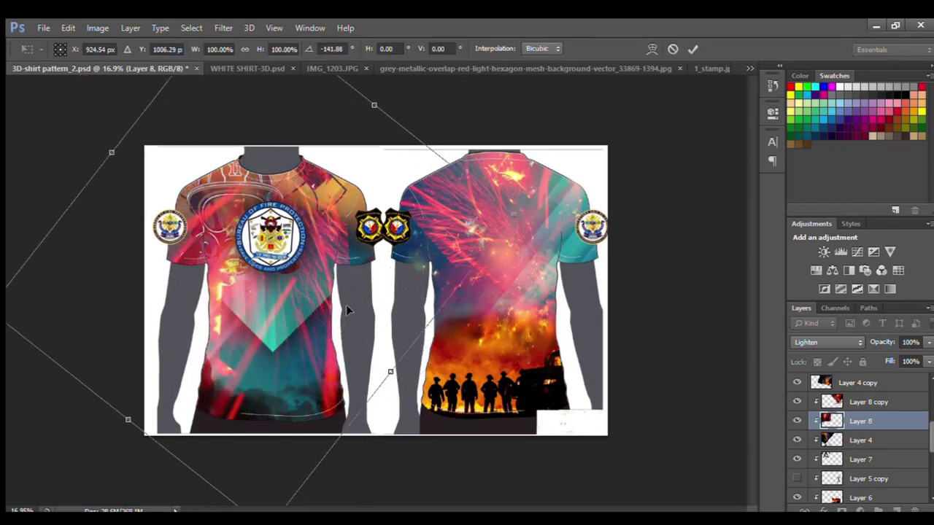
mouse_move(316, 305)
left_mouse_down()
mouse_move(331, 241)
mouse_move(251, 368)
mouse_move(265, 384)
mouse_move(242, 405)
left_mouse_up()
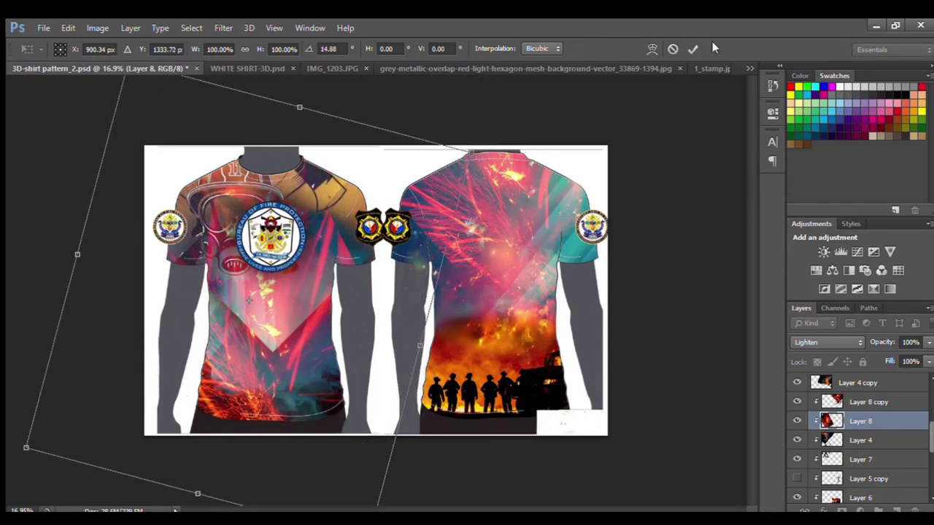
left_click(692, 49)
key("ctrl+t")
left_click(693, 49)
- Place Layer 4 copy below Layer 8 and lower the Layer 8 copy sparks on the back
left_click(264, 383)
left_click_drag(511, 177, 291, 155)
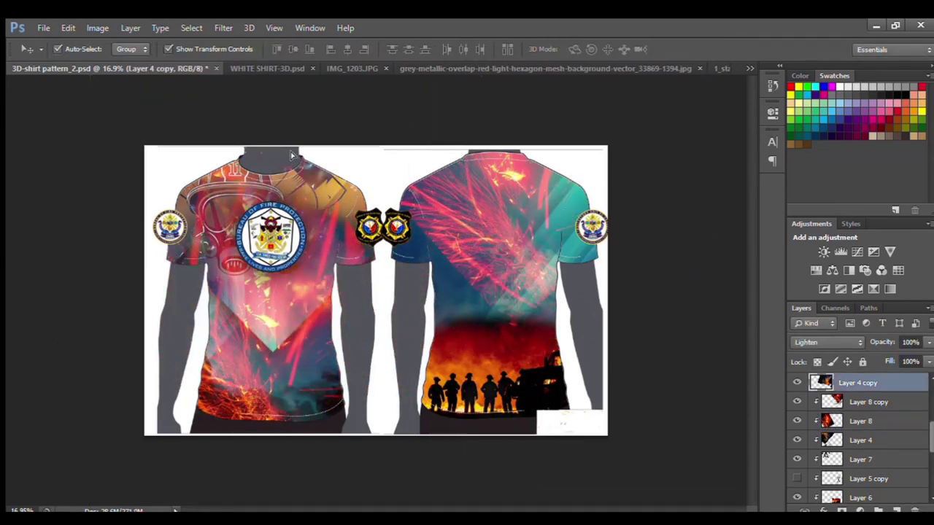
mouse_move(858, 382)
left_mouse_down()
mouse_move(891, 430)
mouse_move(876, 469)
left_mouse_up()
left_click(892, 440)
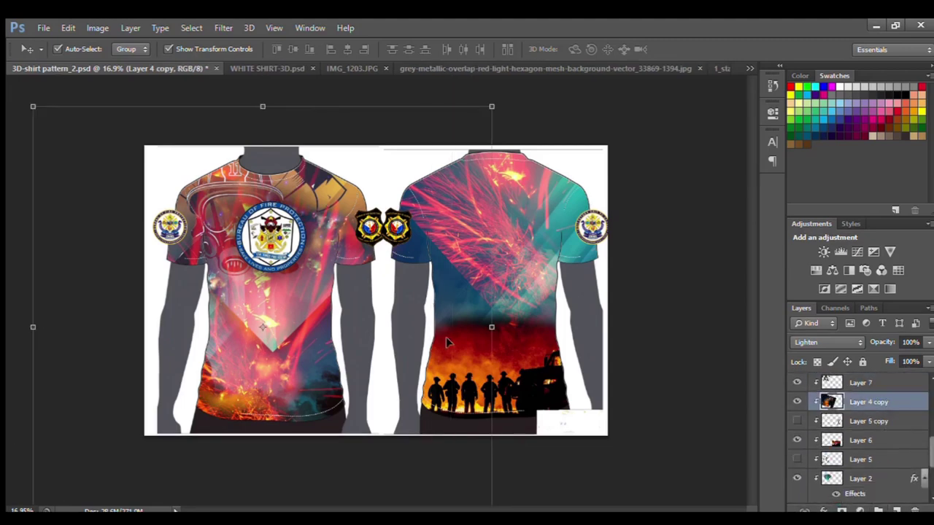
left_click_drag(504, 256, 529, 337)
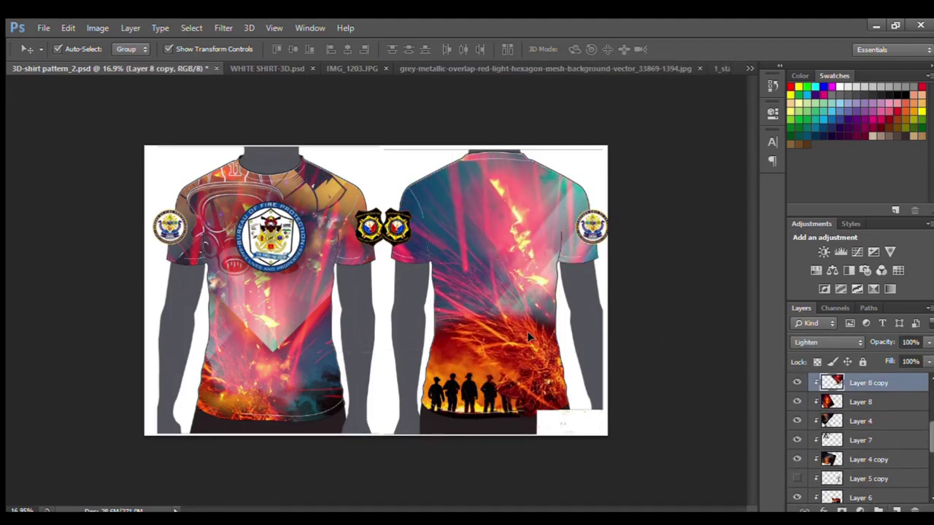
key("e")
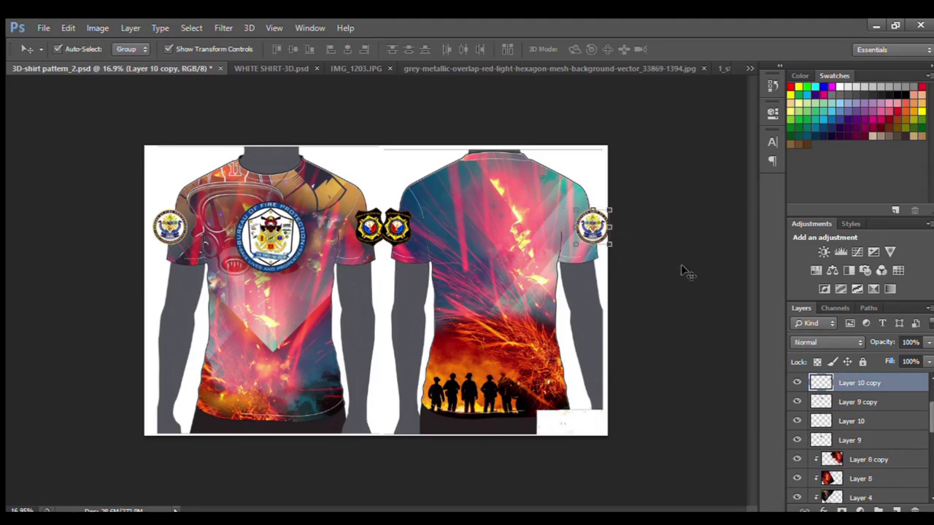
- Select the doubled Layer 9 copy badge and enter Free Transform on it
left_click(383, 226)
key("ctrl+t")
key("Escape")
key("ctrl+t")
key("Escape")
key("ctrl+t")
scroll(354, 198, "up", 2)
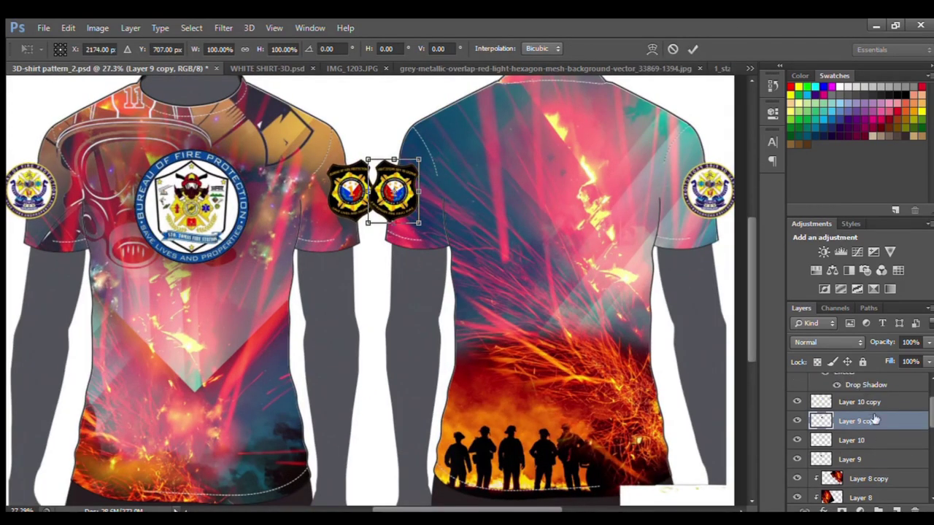
key("Escape")
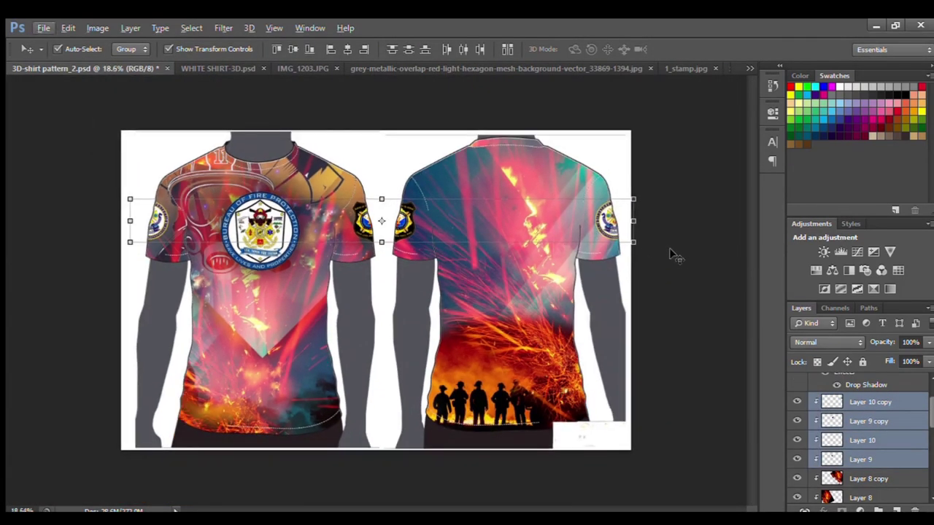
- Place the badges back on the sleeves and bring in the STO. TOMAS FIRE STATION PANGASINAN text
mouse_move(270, 248)
left_mouse_down()
mouse_move(504, 189)
mouse_move(264, 234)
mouse_move(257, 261)
left_mouse_up()
key("ctrl+t")
left_click(693, 49)
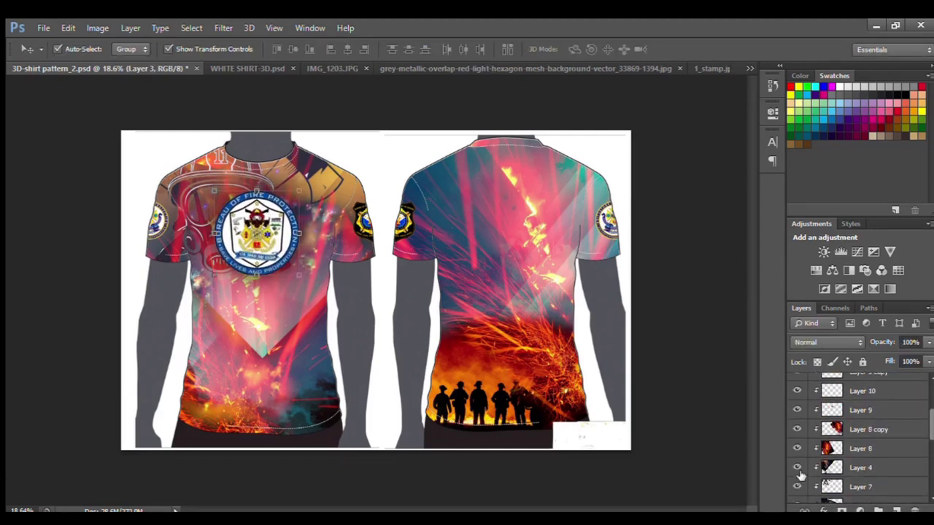
left_click_drag(861, 467, 839, 381)
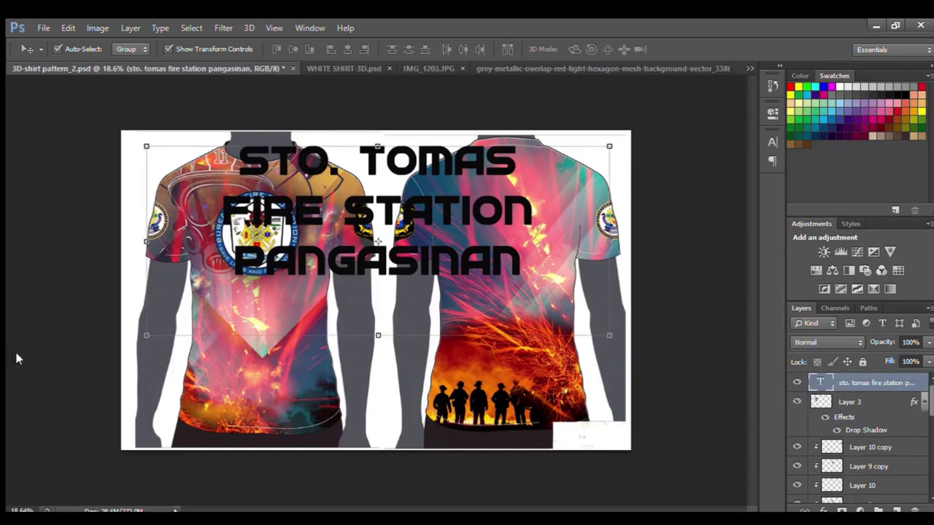
- Try moving the title text down onto the shirts, then undo it
key("t")
key("v")
left_click_drag(515, 257, 544, 421)
scroll(316, 277, "up", 3)
scroll(316, 277, "down", 3)
key("ctrl+z")
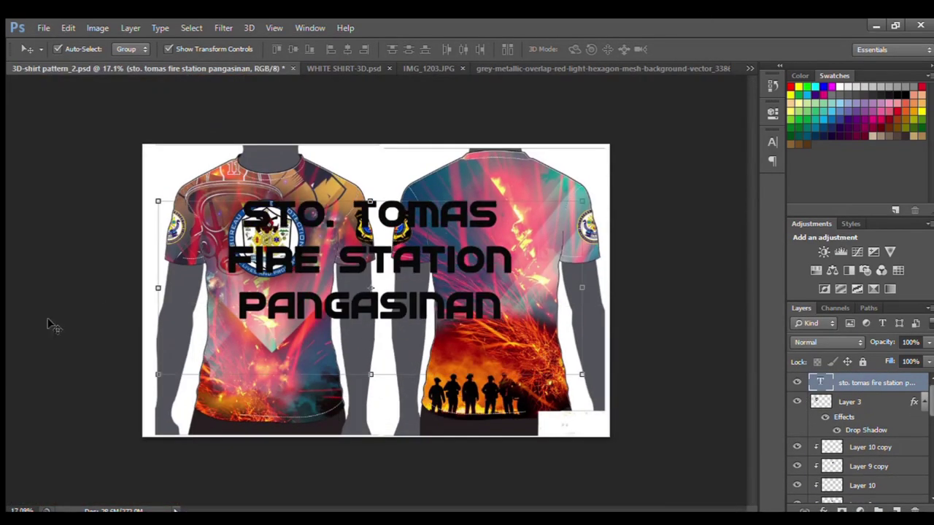
- Delete the PANGASINAN and FIRE STATION lines so the title reads STO. TOMAS
key("t")
double_click(368, 307)
key("BackSpace")
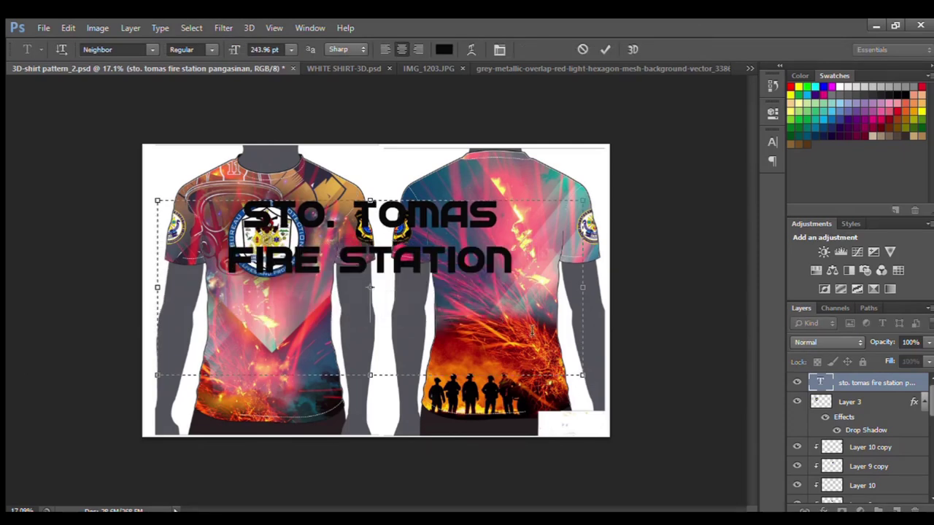
triple_click(378, 257)
key("BackSpace")
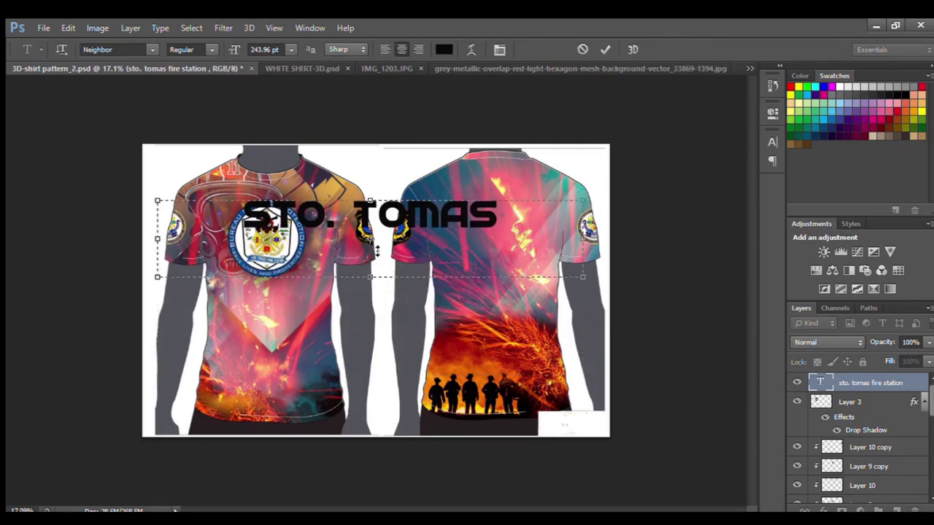
key("ctrl+Return")
key("v")
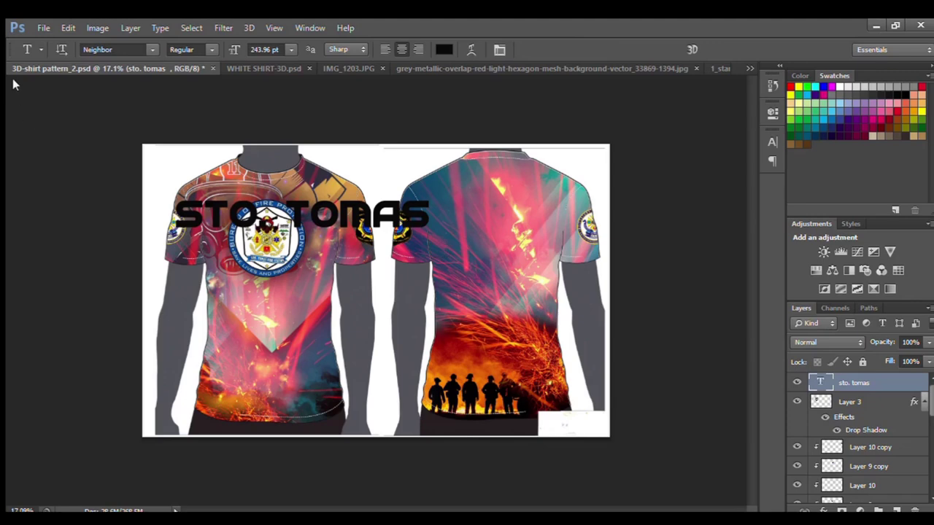
- Shrink the STO. TOMAS text and move it up-left
key("ctrl+t")
left_click_drag(448, 201, 307, 197)
key("Return")
scroll(449, 173, "up", 3)
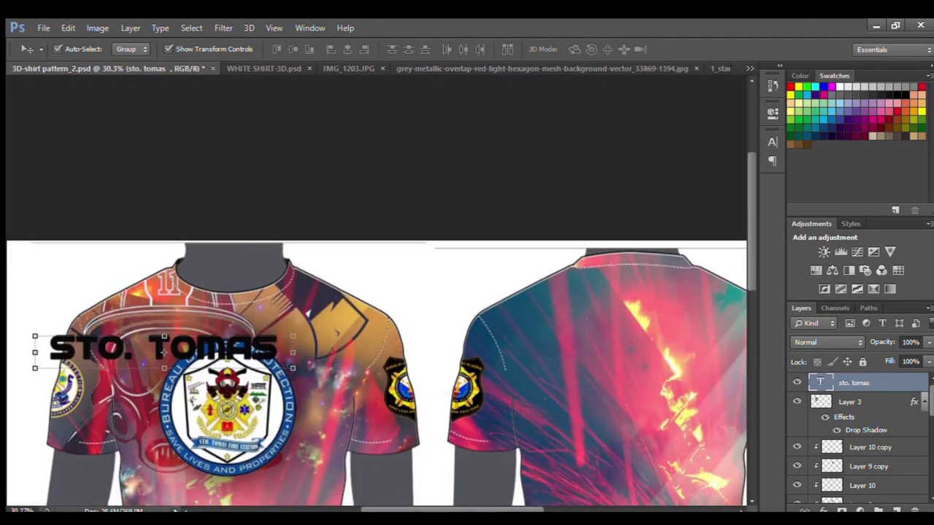
- Move the logo to the back shirt and shrink it below the collar
mouse_move(280, 423)
left_mouse_down()
mouse_move(413, 442)
mouse_move(677, 327)
left_mouse_up()
key("ctrl+t")
mouse_move(678, 364)
left_mouse_down()
mouse_move(610, 293)
mouse_move(632, 270)
left_mouse_up()
key("Return")
scroll(442, 306, "down", 2)
scroll(442, 307, "down", 1)
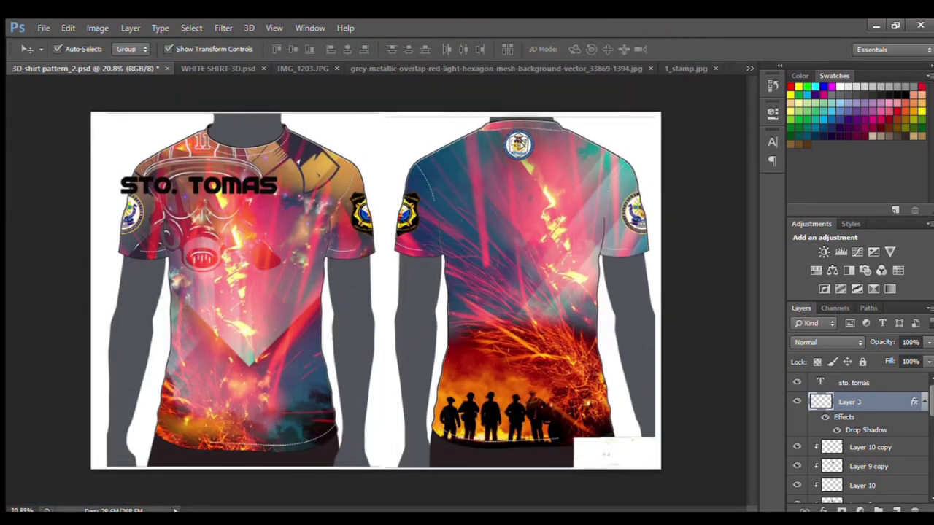
- Duplicate the STO. TOMAS text and place the copy across the back shirt
left_click(219, 191)
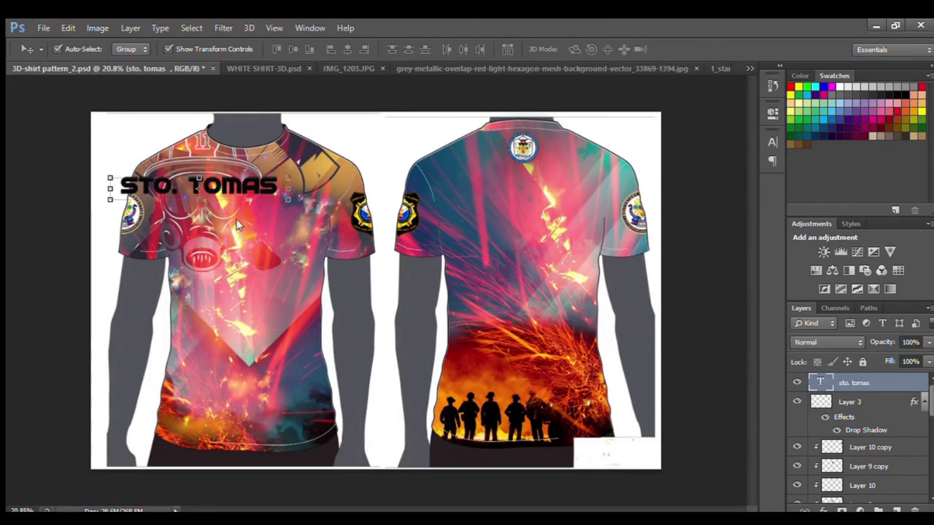
key("ctrl+j")
left_click_drag(197, 187, 531, 175)
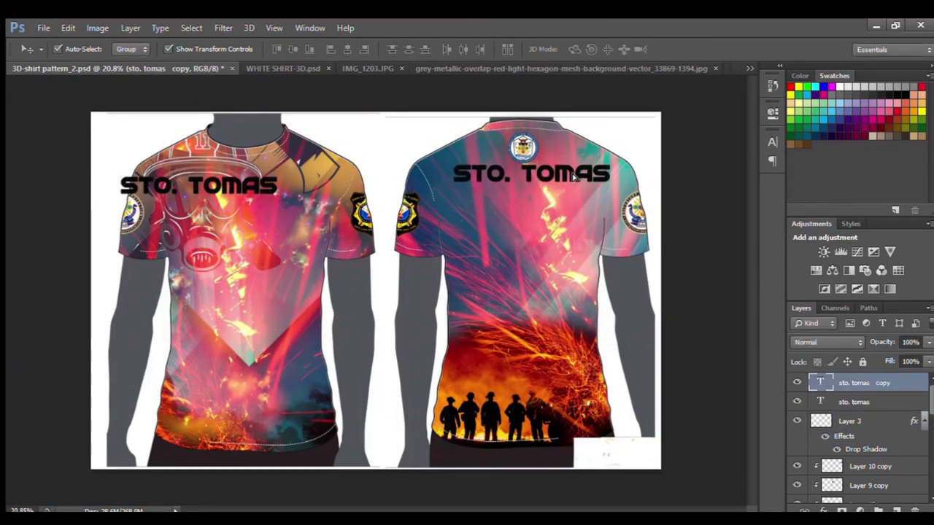
- Retype the copied back-shirt text as PARINAS and confirm it
key("t")
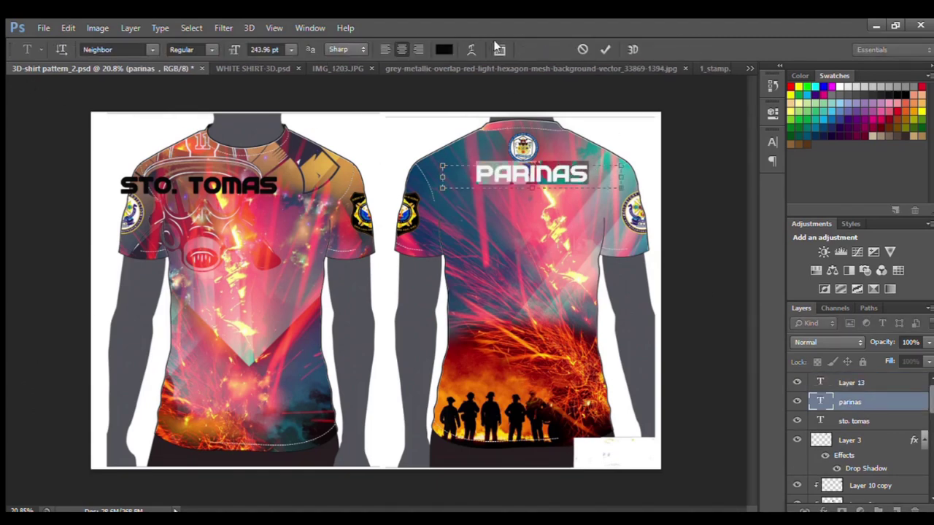
key("ctrl+Return")
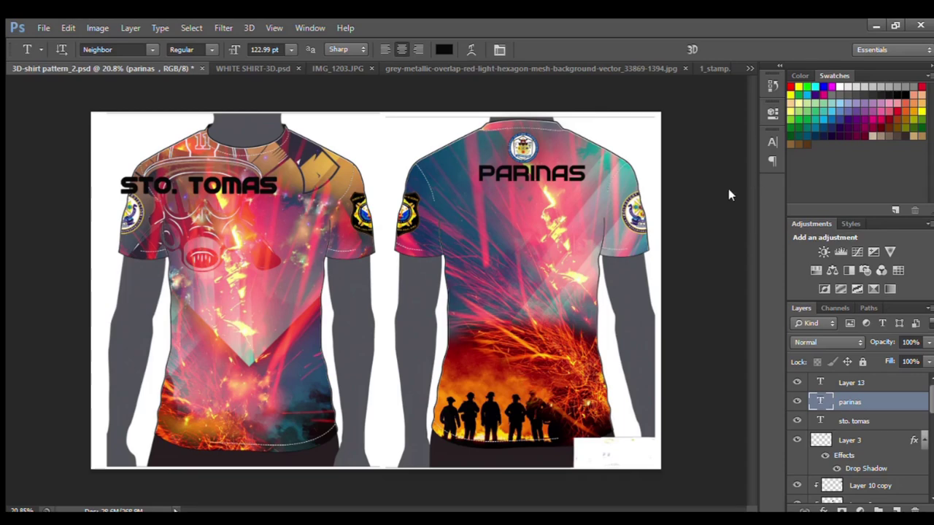
key("h")
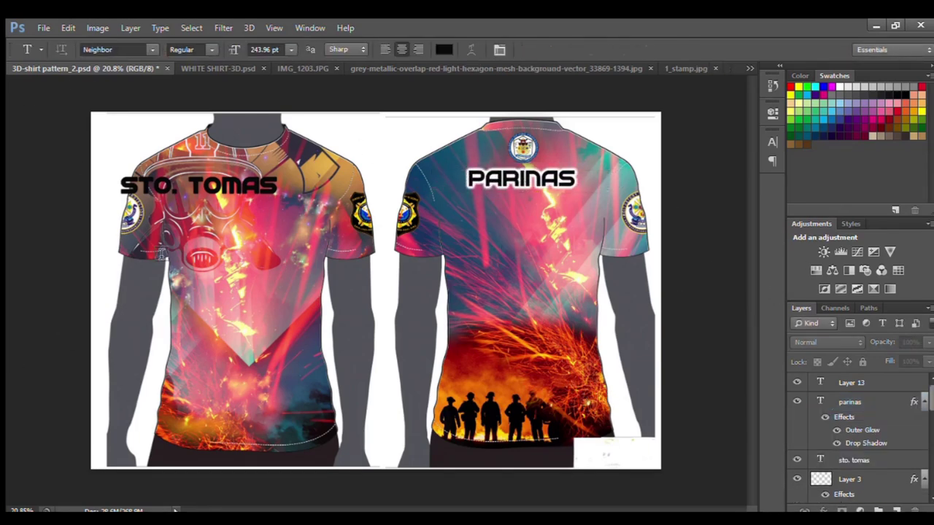
- Replace the front title text by typing 'Tomas'
double_click(820, 459)
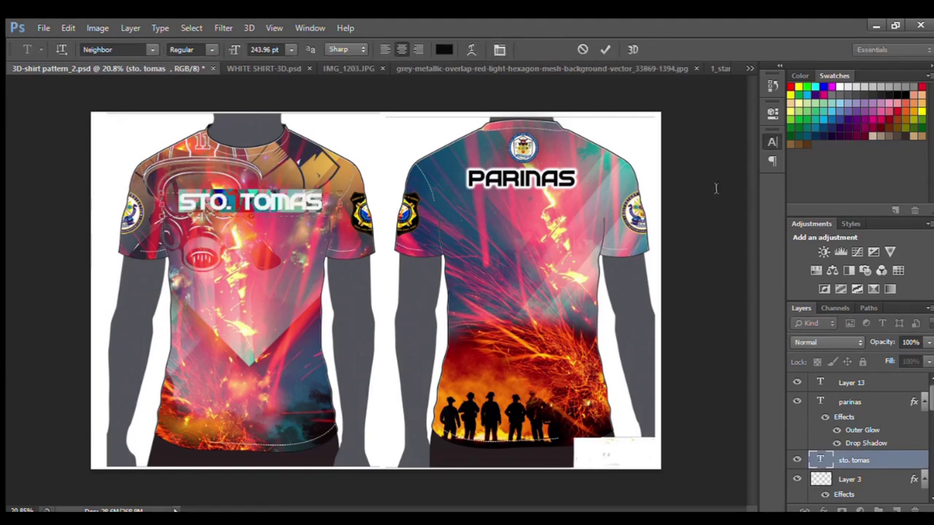
key("ctrl+Return")
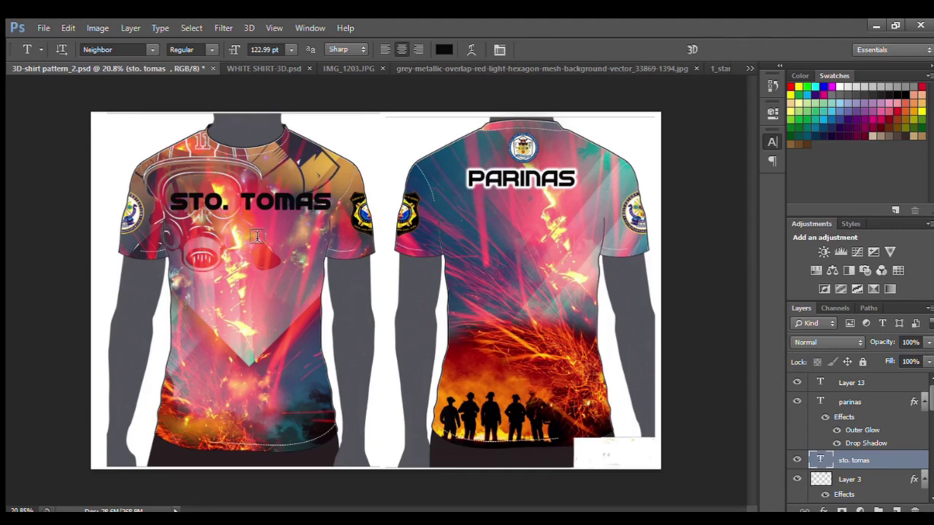
left_click(257, 236)
key("ctrl+a")
type("Tomas")
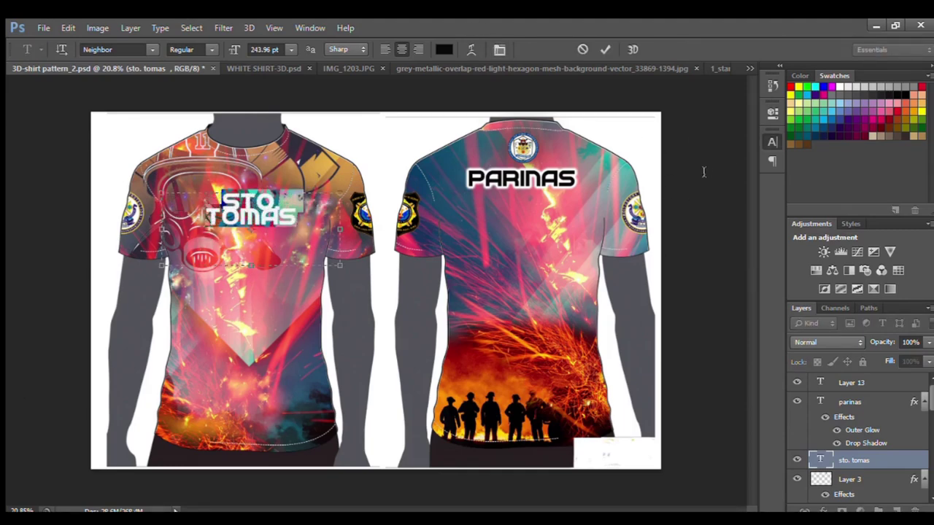
key("ctrl+Return")
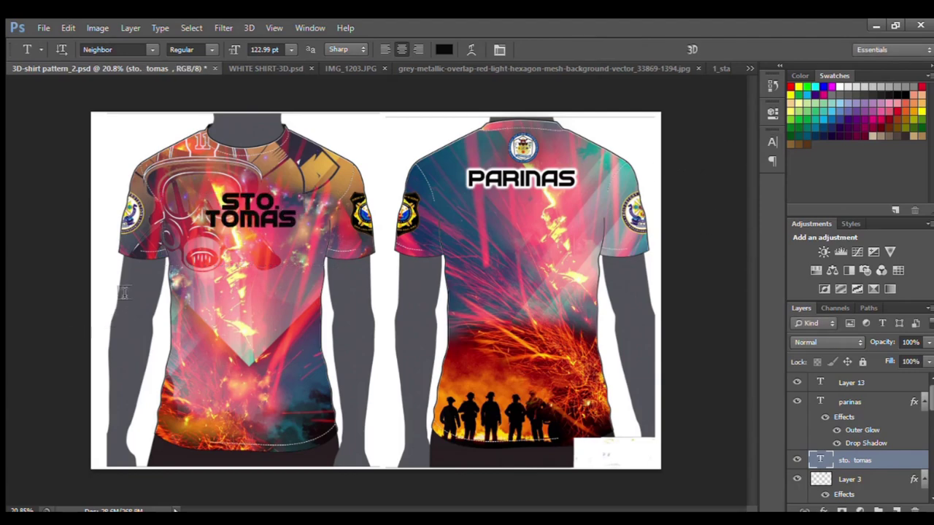
- Add FIRE STATION after TOMAS in the front title
double_click(252, 215)
left_click(296, 223)
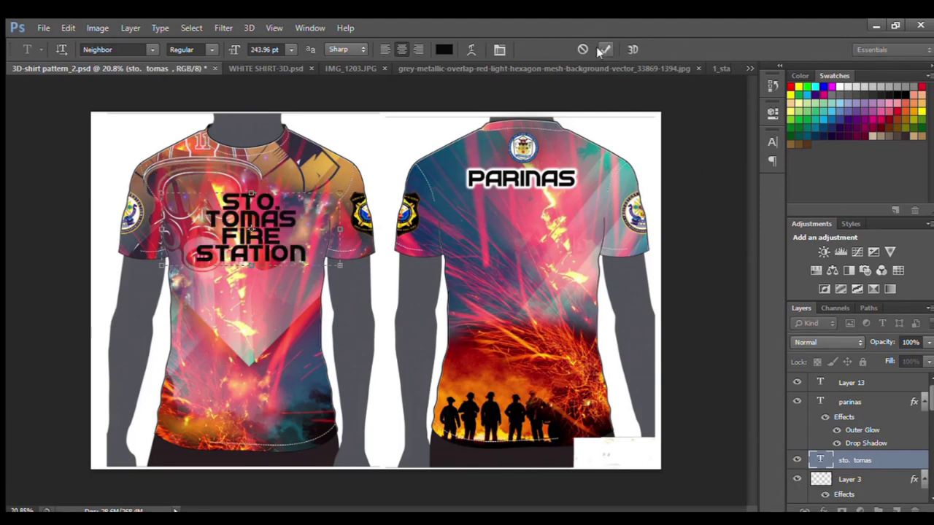
key("ctrl+Return")
key("alt+bracketright")
left_click(850, 459)
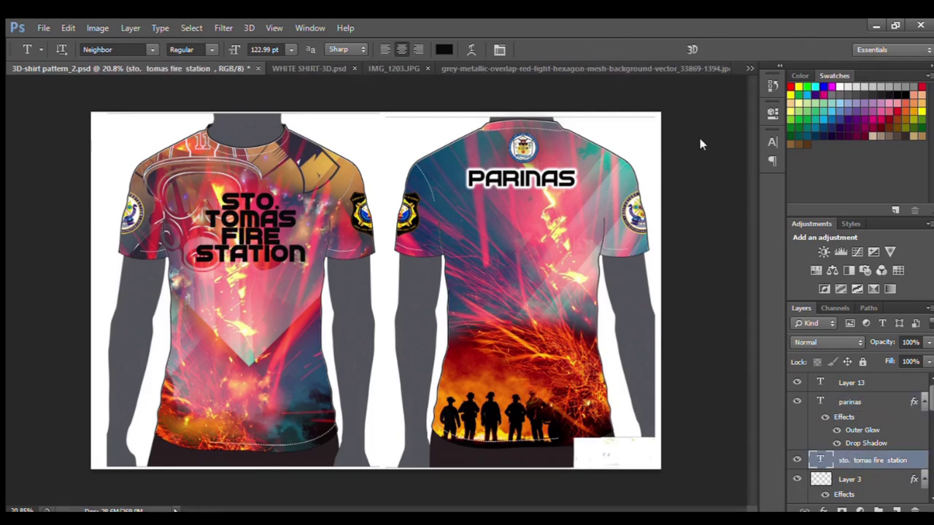
- Join STO. and TOMAS onto one line above FIRE STATION and commit
scroll(199, 232, "up", 3)
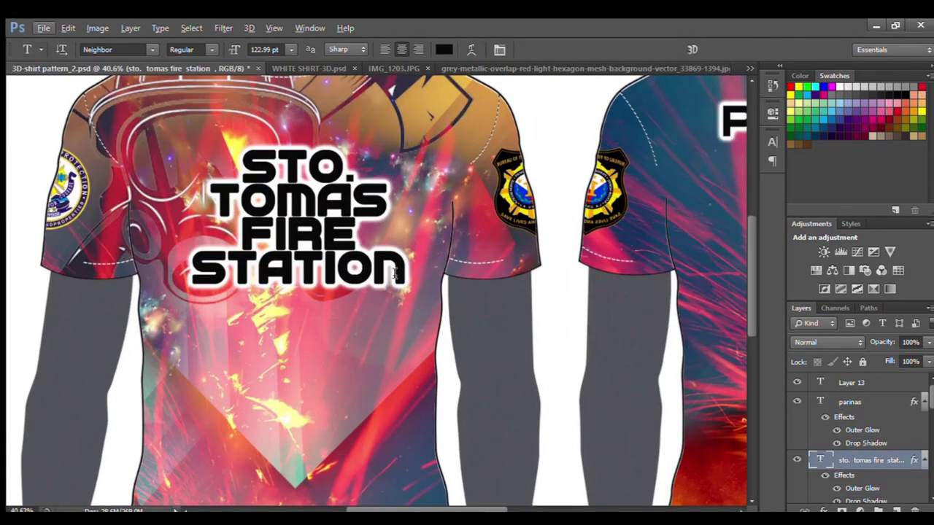
double_click(167, 156)
key("ctrl+h")
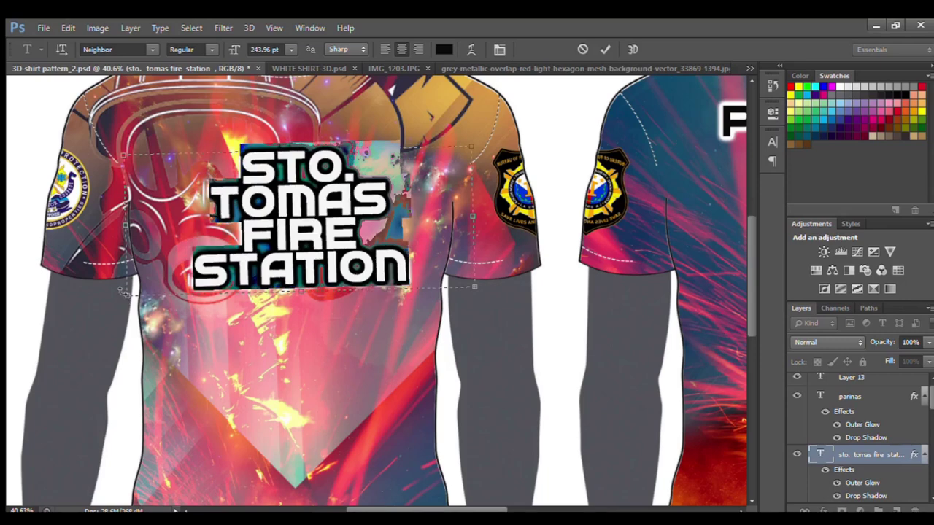
key("BackSpace")
key("BackSpace")
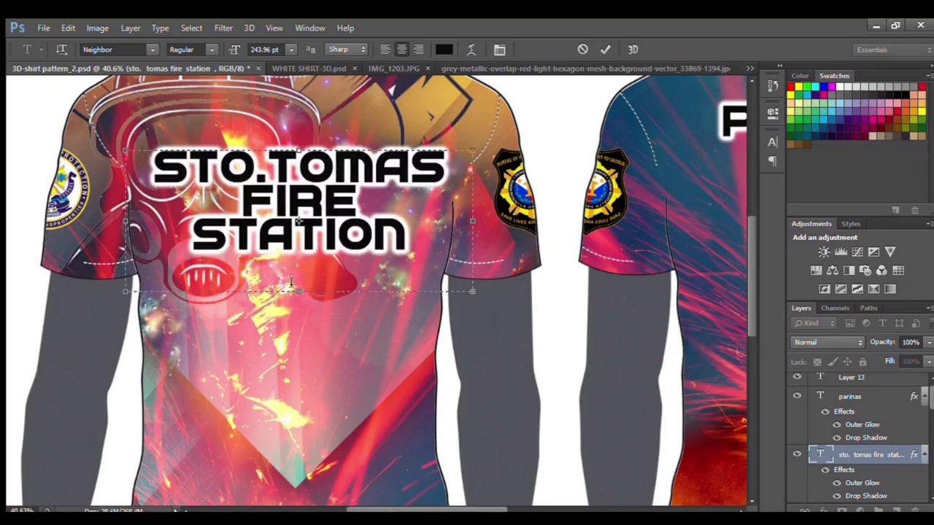
key("BackSpace")
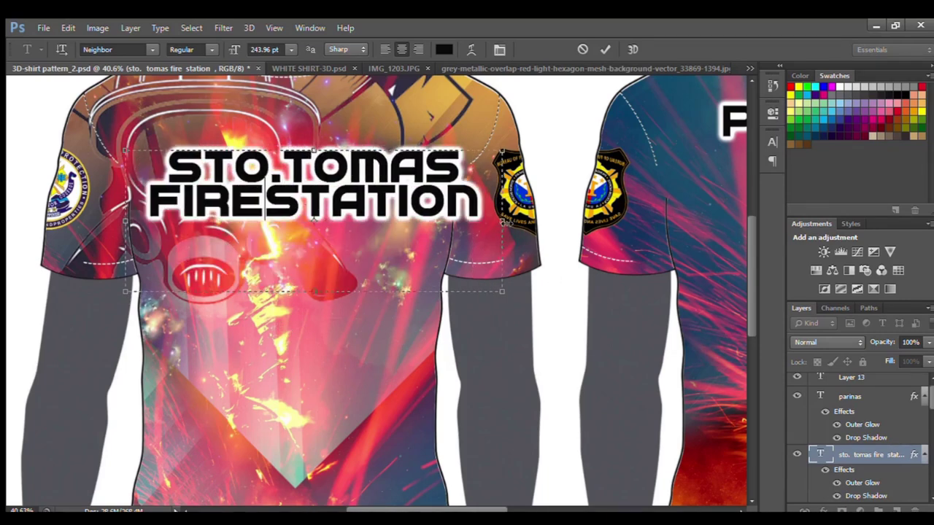
left_click(604, 49)
key("v")
scroll(508, 426, "down", 2)
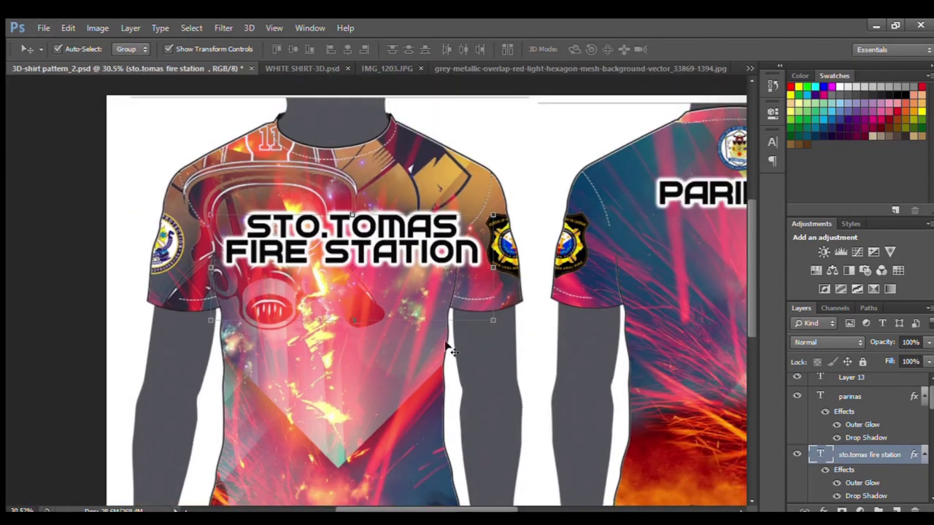
- Shrink the front title and nudge it into place on the chest
key("ctrl+t")
left_click_drag(479, 260, 438, 248)
left_click_drag(341, 248, 359, 257)
key("Return")
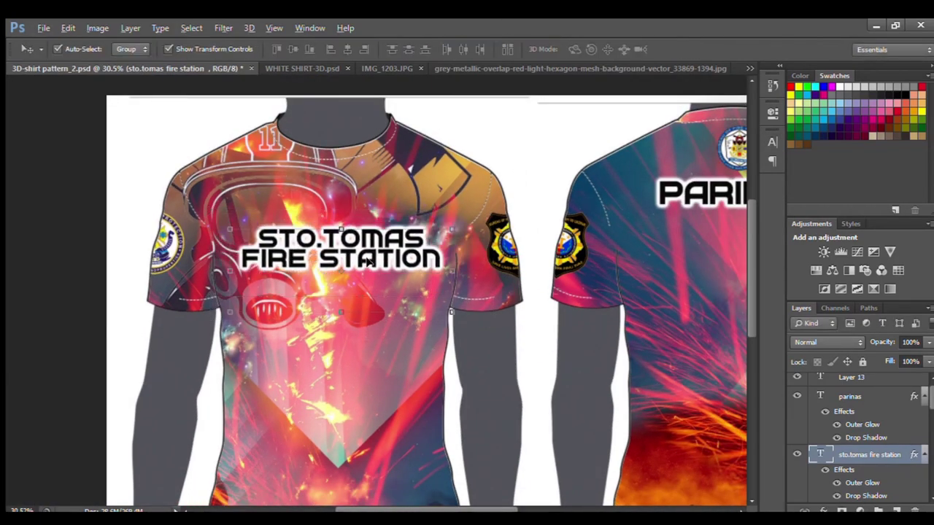
scroll(270, 265, "down", 1)
mouse_move(241, 230)
left_mouse_down()
mouse_move(237, 218)
mouse_move(237, 243)
left_mouse_up()
- Move the collar logo to the front chest and shift PARINAS up
left_click_drag(538, 133, 298, 181)
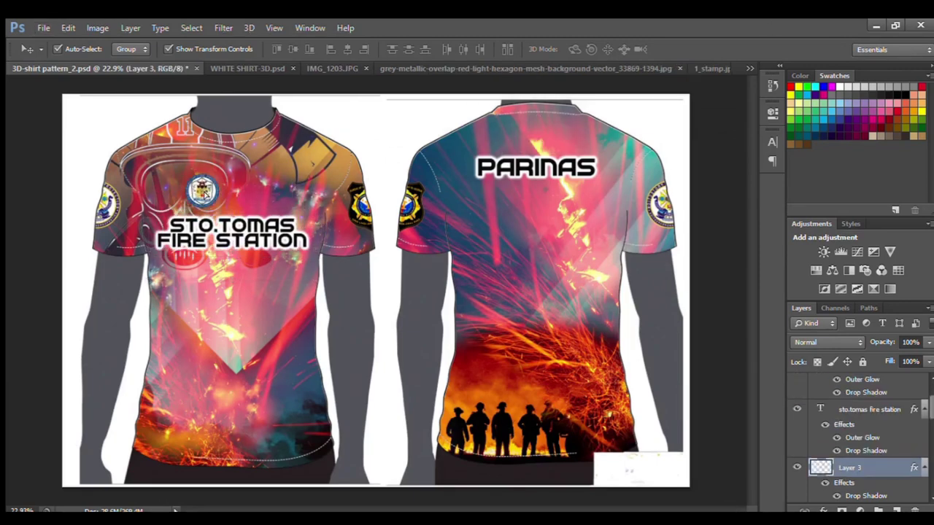
left_click(547, 169)
key("ctrl+t")
left_click_drag(547, 169, 538, 152)
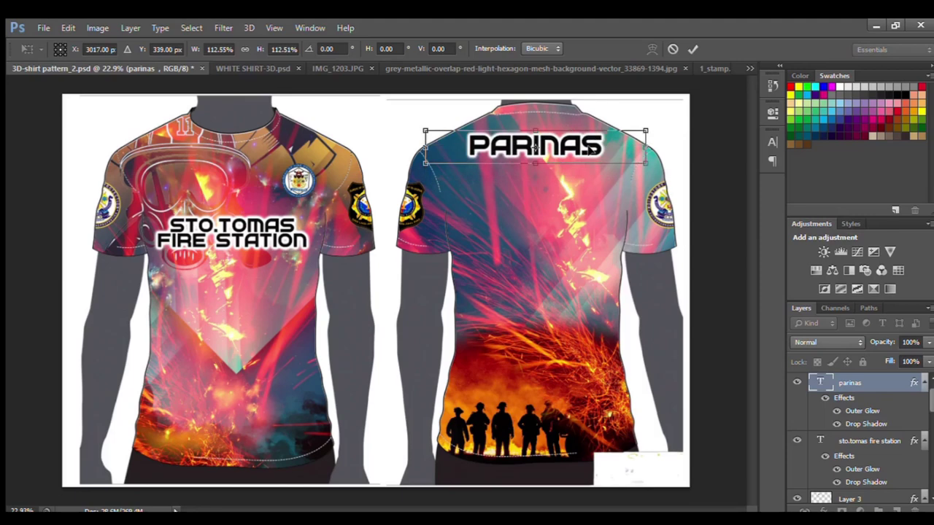
key("Return")
- Enlarge the logo and position it above the front title
scroll(326, 261, "up", 1)
scroll(326, 259, "up", 2)
mouse_move(288, 152)
left_mouse_down()
mouse_move(191, 151)
mouse_move(306, 208)
left_mouse_up()
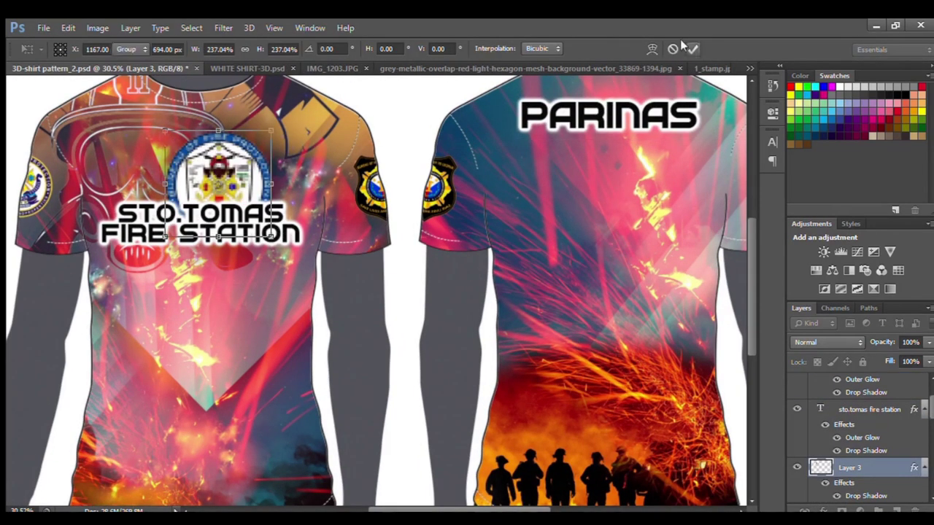
key("Return")
mouse_move(266, 156)
left_mouse_down()
mouse_move(212, 157)
mouse_move(222, 214)
left_mouse_up()
key("ctrl+t")
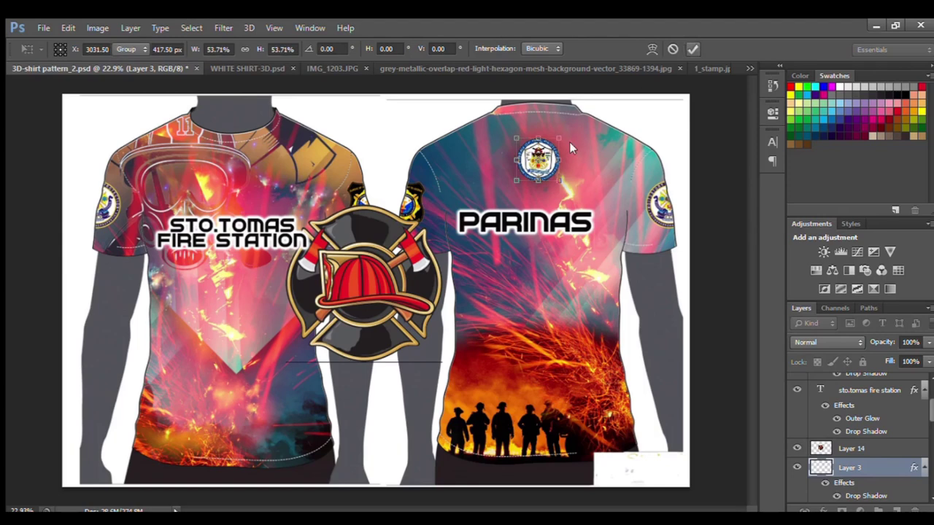
key("Return")
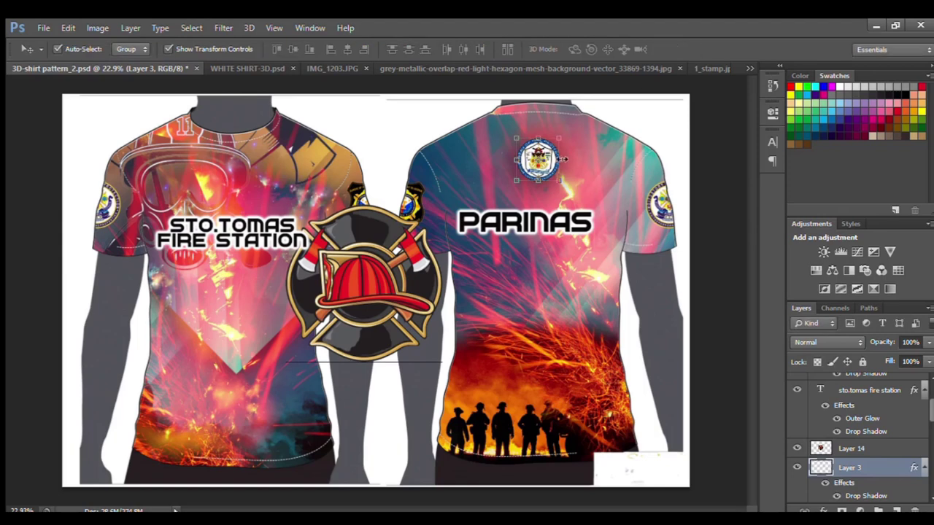
- Return the logo to the back collar and settle PARINAS beneath it
left_click_drag(525, 223, 543, 175)
key("ctrl+t")
key("Return")
key("ctrl+t")
scroll(543, 168, "up", 2)
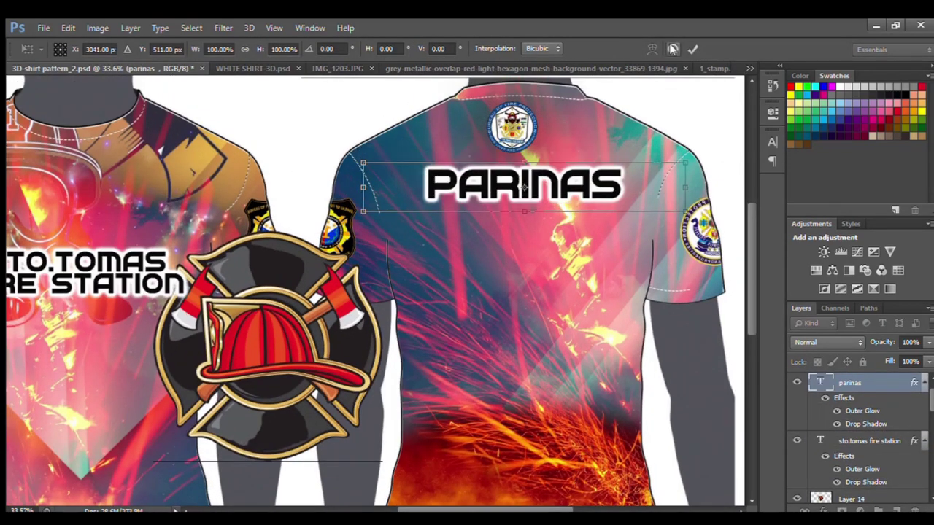
key("Return")
left_click(518, 135)
- Place the red fire-helmet emblem on the front shirt
scroll(266, 181, "down", 1, "alt")
scroll(267, 181, "down", 1, "alt")
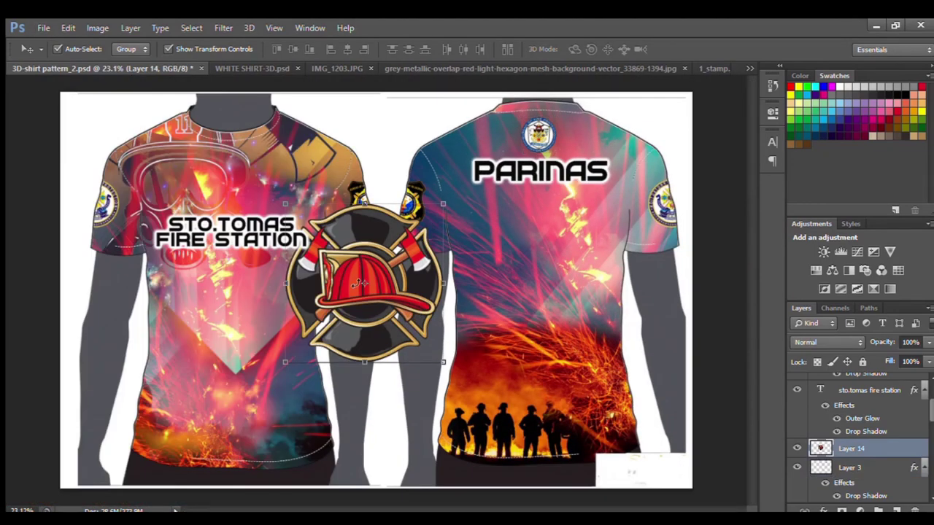
left_click_drag(333, 291, 268, 270)
key("e")
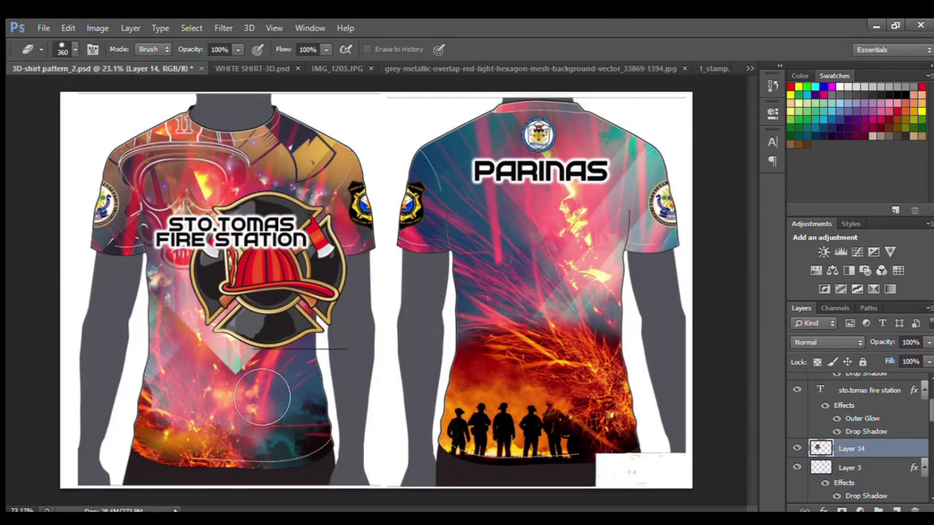
- Resize the emblem and centre it behind the front title
scroll(295, 426, "up", 5, "alt")
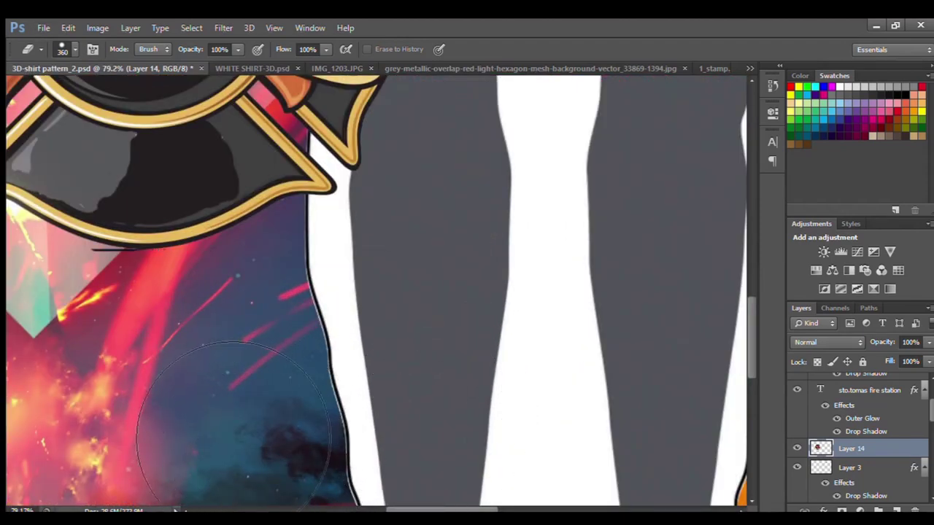
key("v")
scroll(292, 262, "down", 3, "alt")
scroll(290, 261, "down", 2, "alt")
left_click_drag(289, 261, 175, 239)
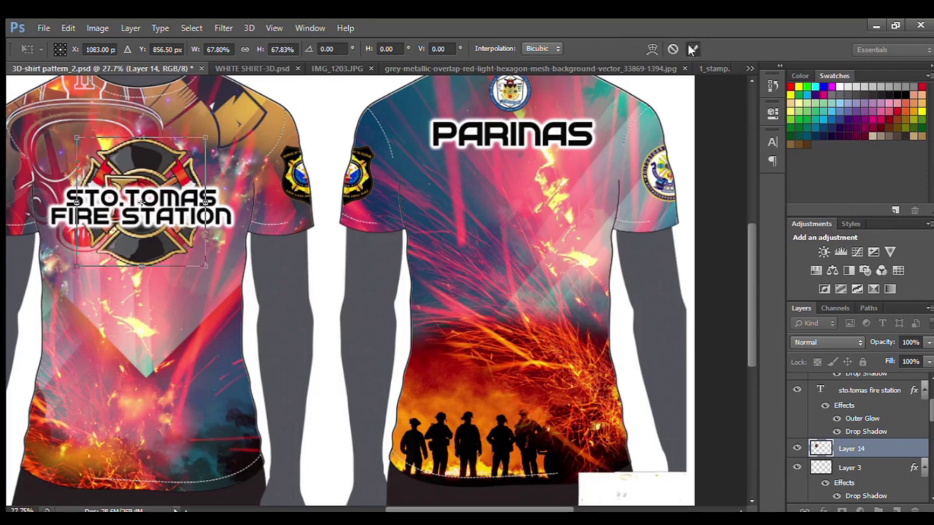
left_click(693, 49)
scroll(365, 292, "left", 5)
key("ctrl+t")
left_click_drag(394, 219, 427, 247)
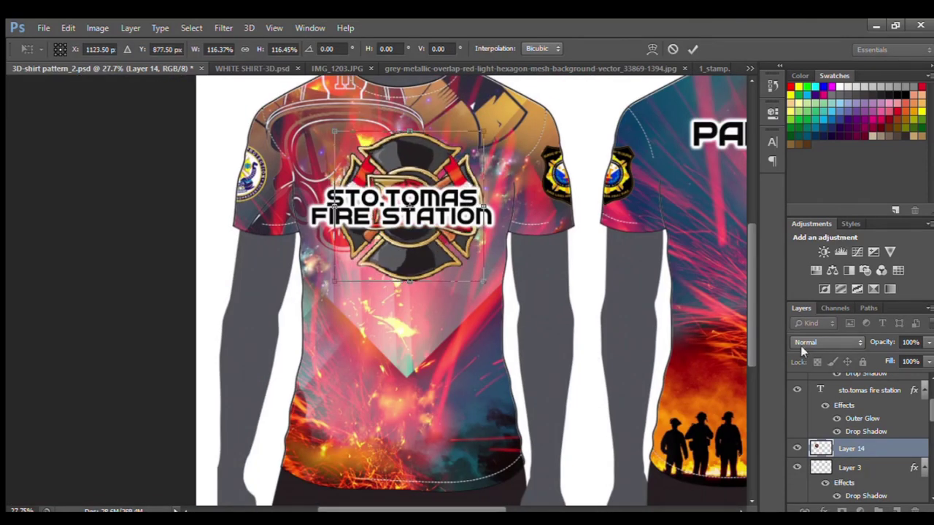
key("Return")
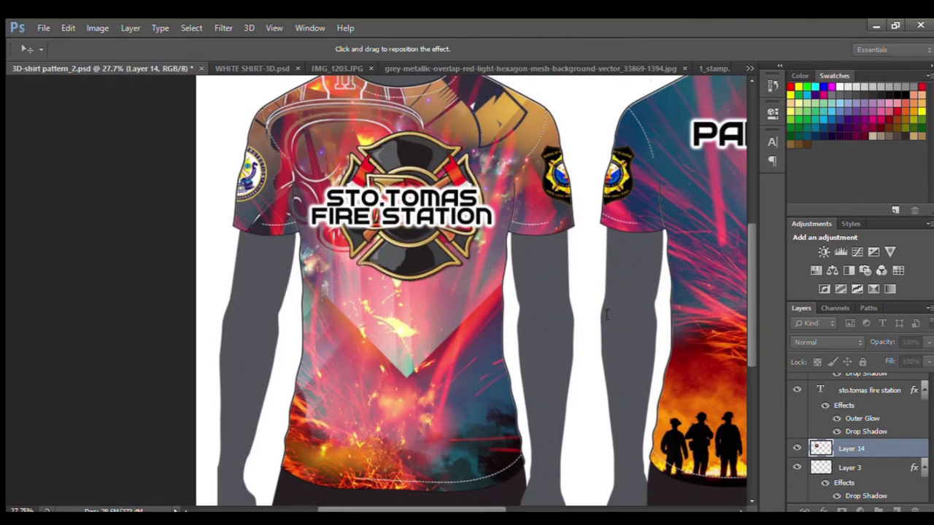
- Keep the drop shadow on the emblem and move the STO.TOMAS FIRE STATION title below it
key("Return")
key("b")
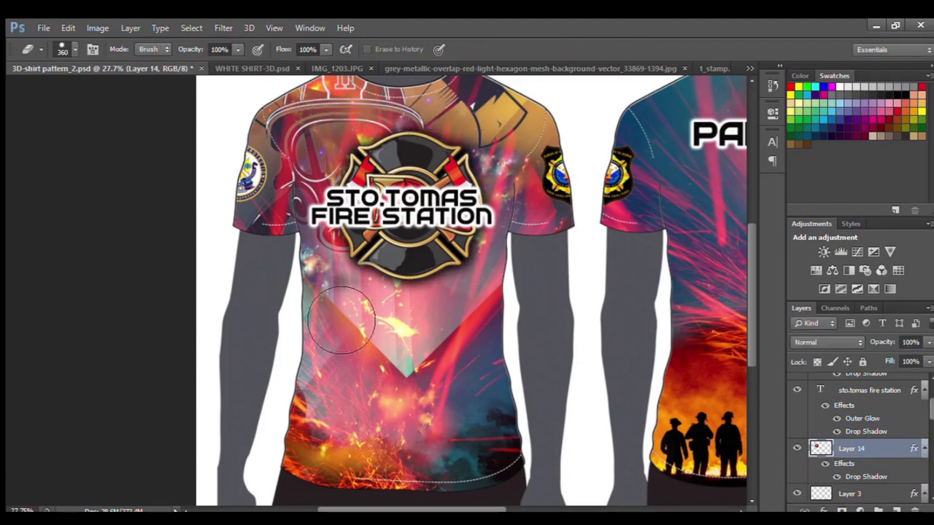
key("v")
mouse_move(399, 211)
left_mouse_down()
mouse_move(400, 267)
mouse_move(402, 162)
left_mouse_up()
key("t")
left_click(496, 173)
- Trim the duplicated title to STO.TOMAS, arch it, and move it over the emblem
key("BackSpace")
key("BackSpace")
key("BackSpace")
key("BackSpace")
key("BackSpace")
key("BackSpace")
key("BackSpace")
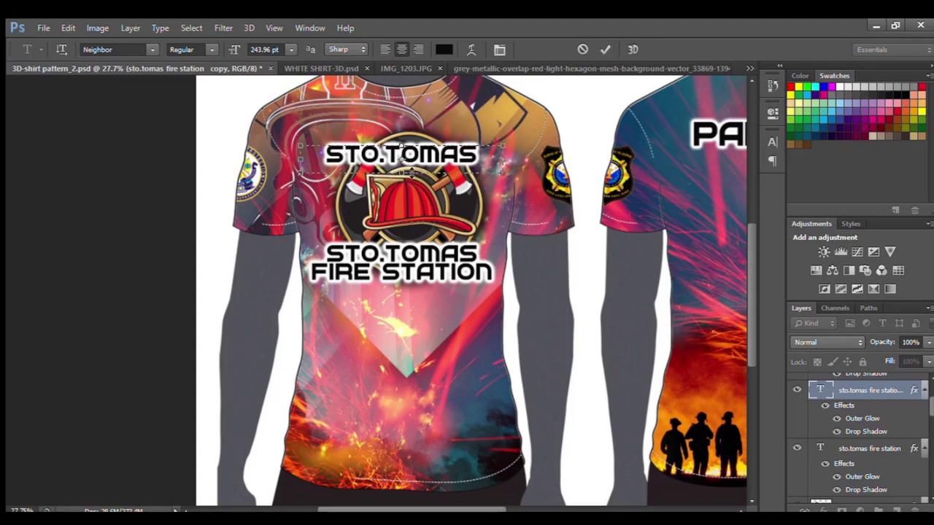
key("ctrl+Return")
key("t")
key("Return")
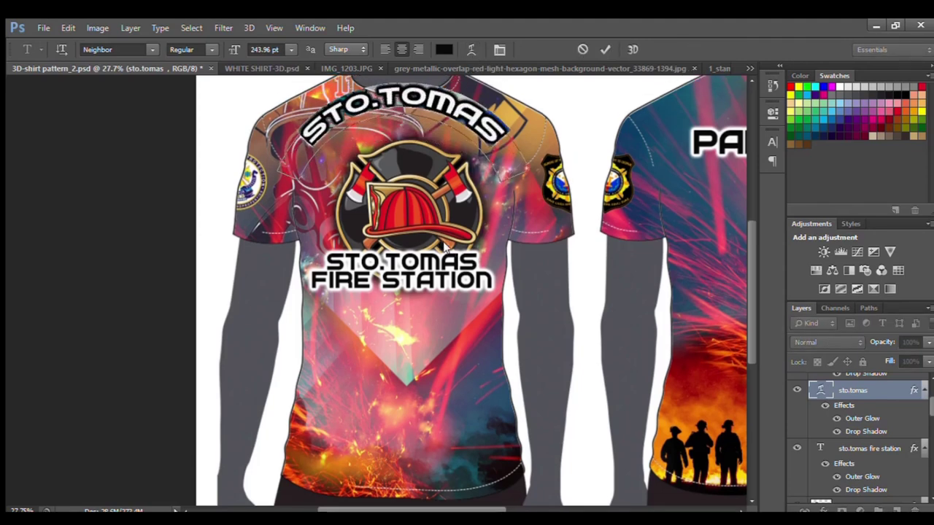
left_click(584, 49)
key("v")
left_click_drag(409, 168, 416, 216)
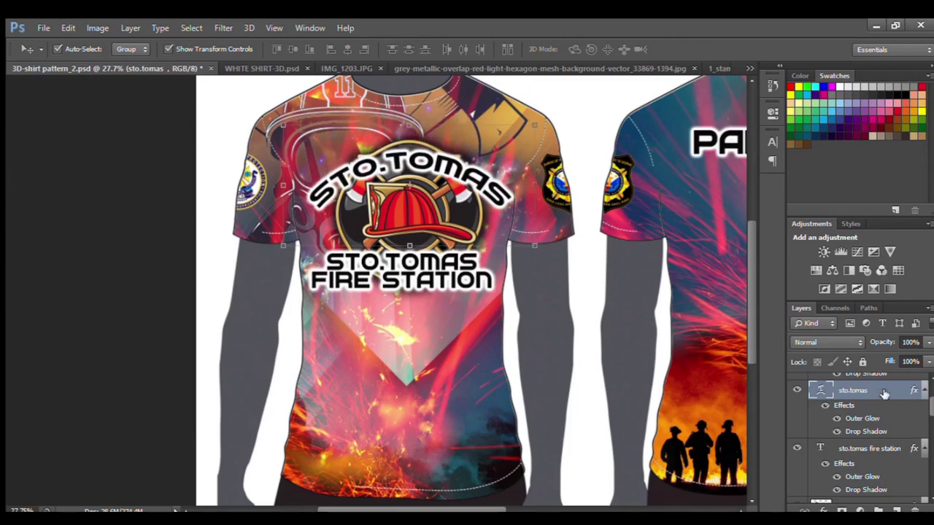
- Cut the original title down to FIRE STATION and shrink it onto the badge
key("h")
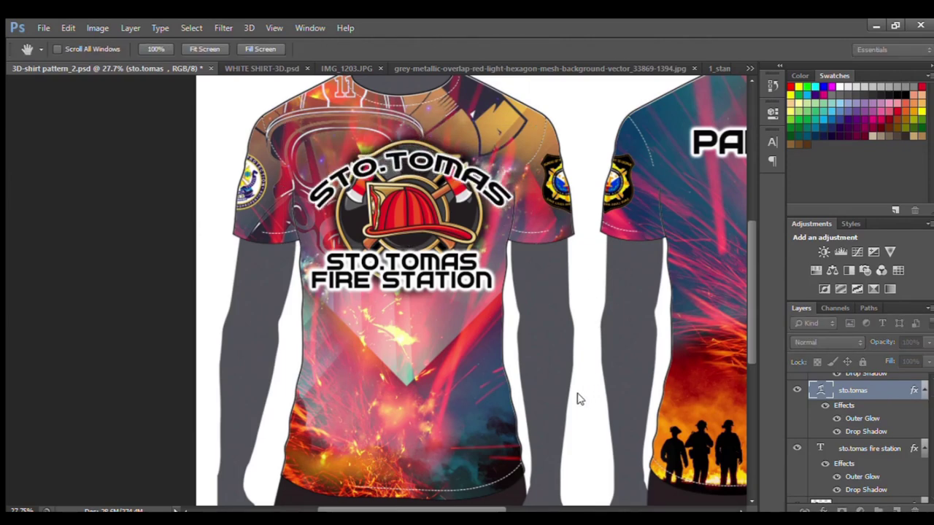
key("v")
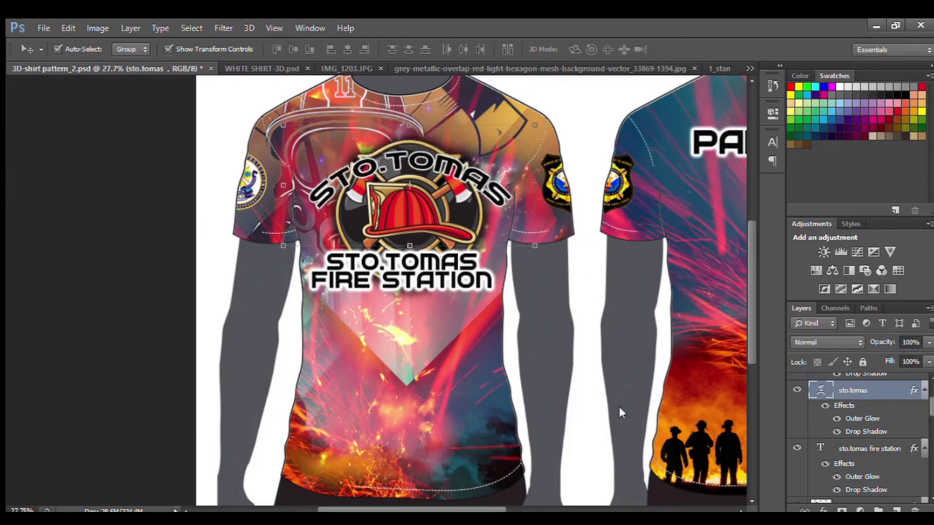
left_click(854, 448)
double_click(372, 281)
key("BackSpace")
key("ctrl+Return")
key("ctrl+t")
left_click_drag(506, 326, 495, 305)
left_click(693, 48)
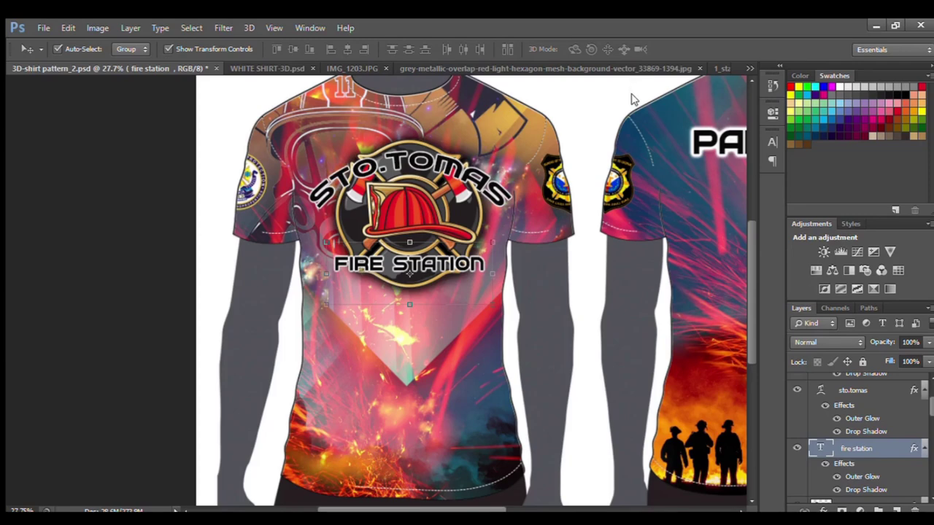
- Adjust the STO.TOMAS arc and move it up above the helmet
key("h")
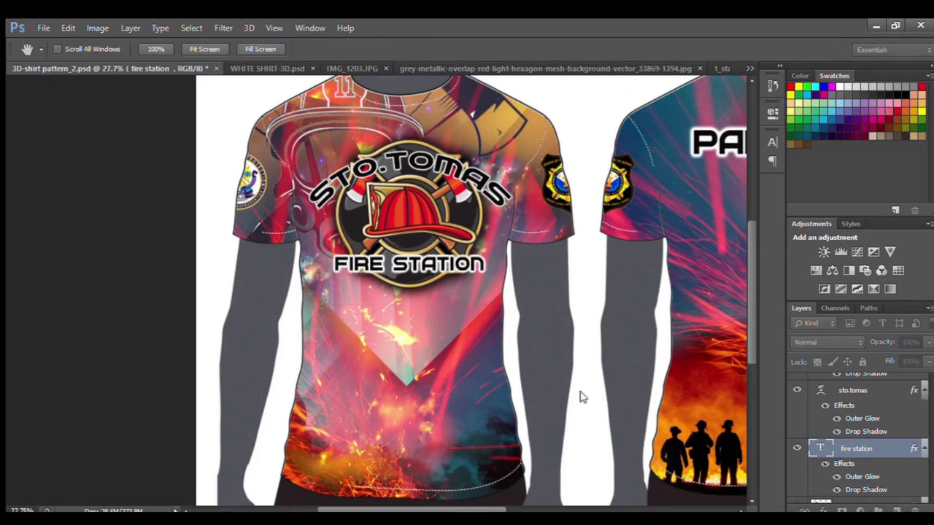
key("v")
left_click(448, 165)
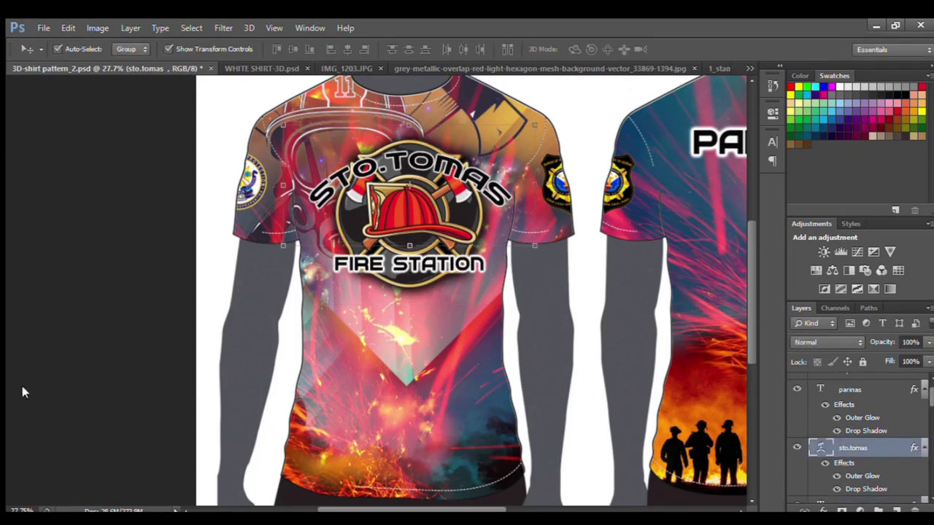
key("t")
double_click(408, 194)
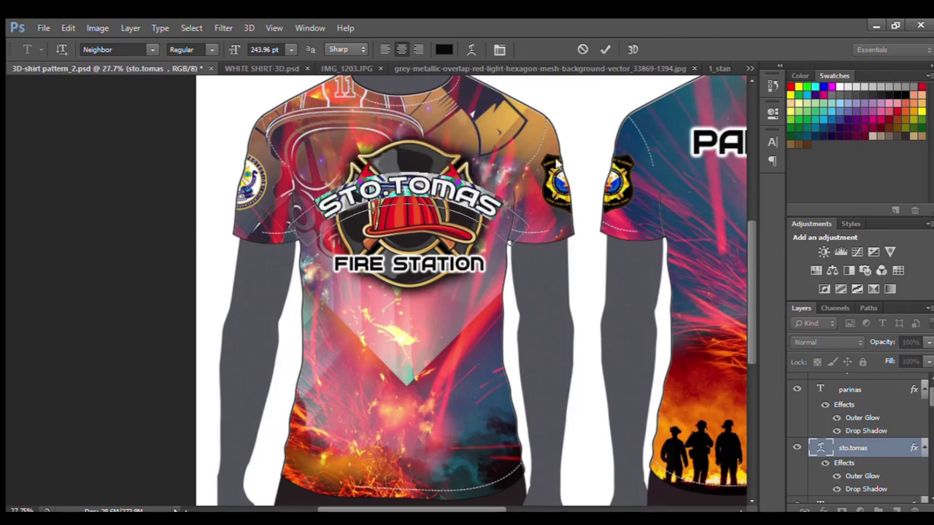
left_click(605, 49)
key("v")
left_click_drag(411, 201, 411, 175)
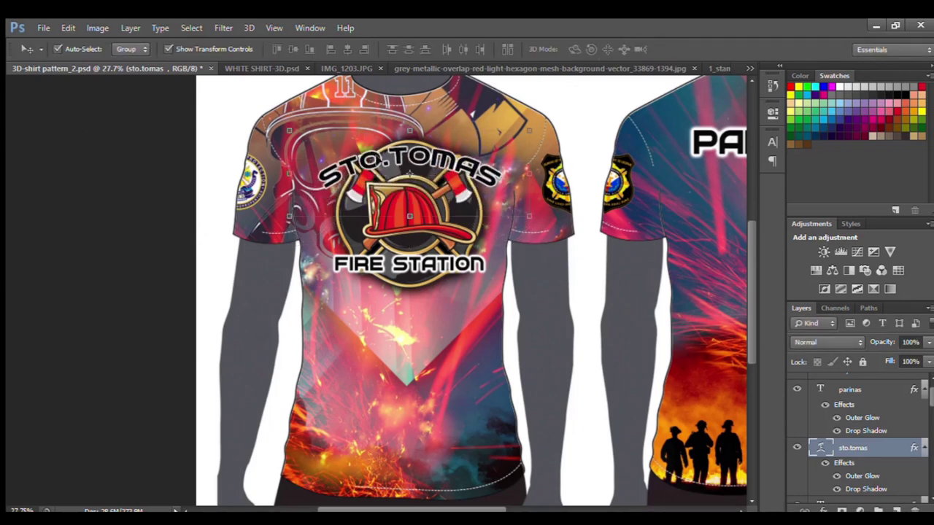
- Nudge STO.TOMAS into place on the badge and reselect the FIRE STATION layer
scroll(861, 453, "down", 3)
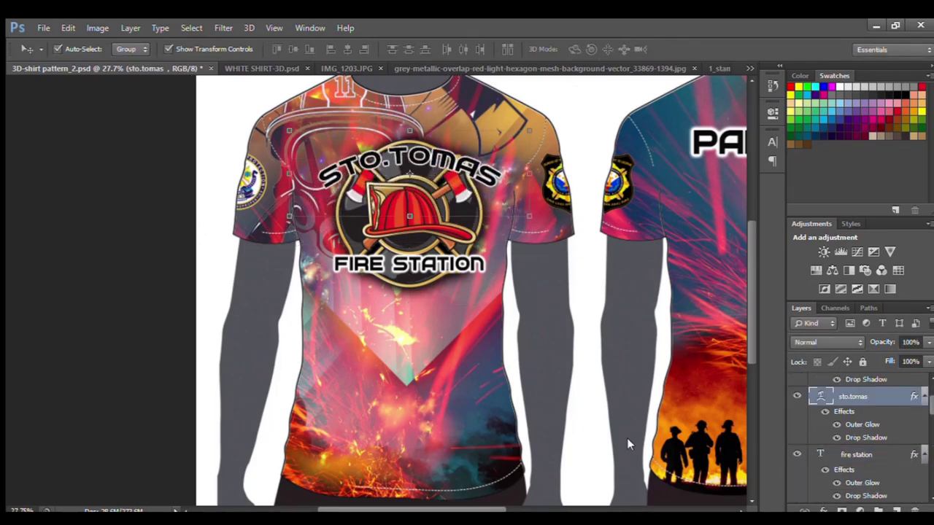
scroll(628, 416, "up", 3)
left_click(606, 277)
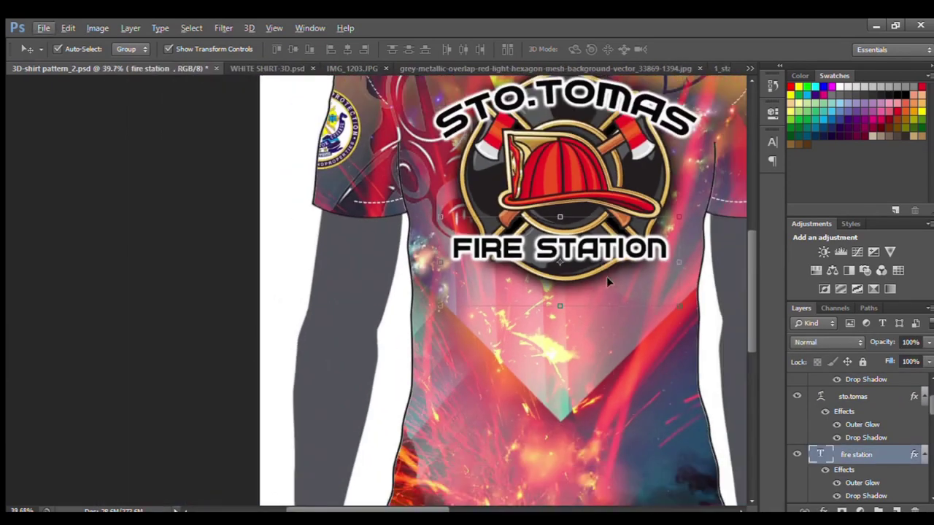
scroll(607, 276, "up", 3)
left_click_drag(591, 182, 598, 177)
scroll(598, 179, "down", 2)
scroll(599, 179, "down", 2)
left_click(548, 297)
scroll(548, 298, "down", 2)
scroll(378, 498, "up", 4)
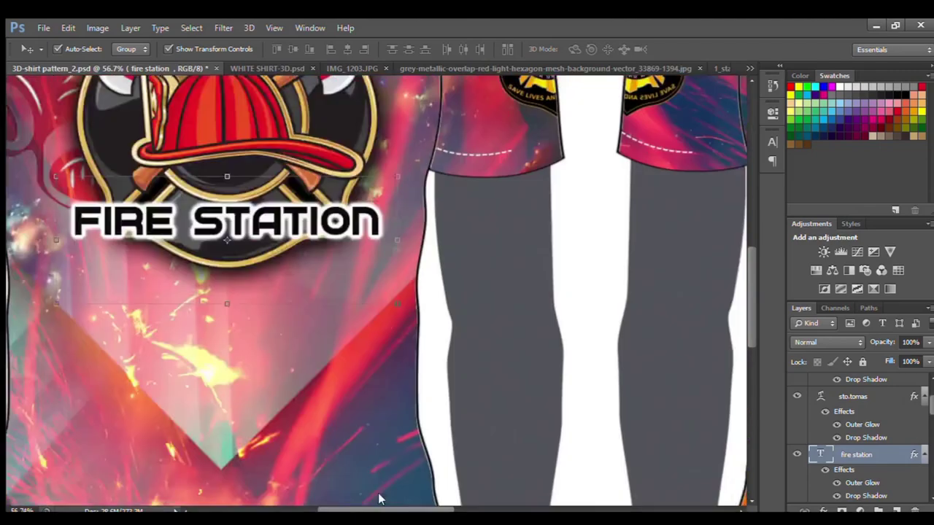
scroll(378, 498, "up", 3)
scroll(379, 498, "left", 4)
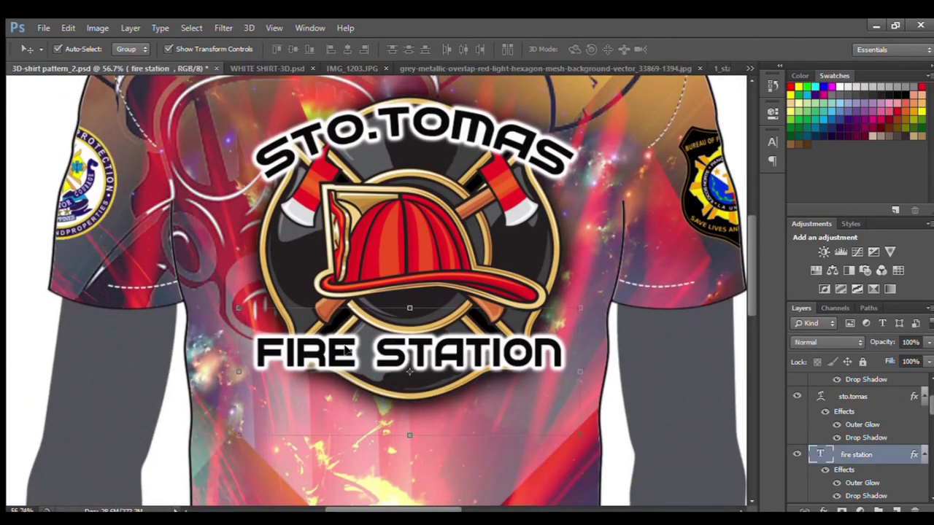
- Duplicate the FIRE STATION text and retype the copy as BFP PANGASINAN
key("ctrl+j")
left_click_drag(408, 353, 412, 409)
key("t")
key("ctrl+a")
type("prin")
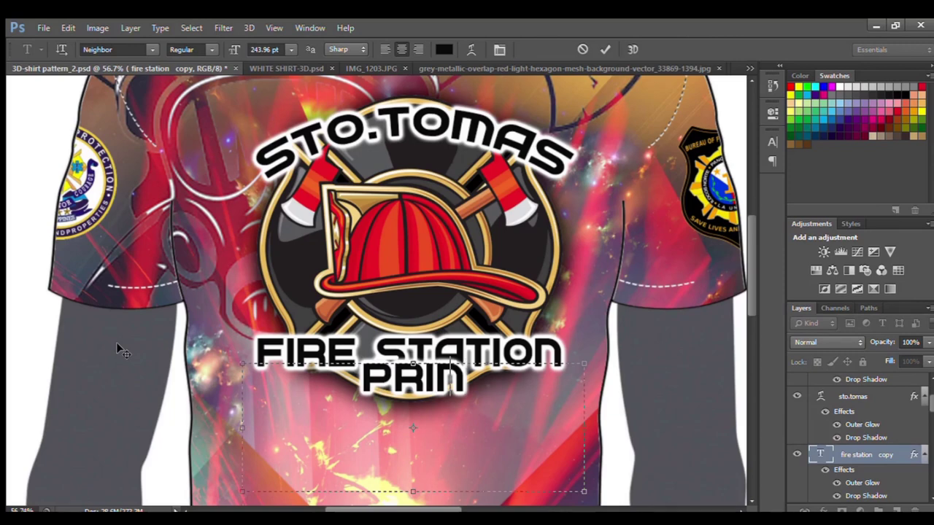
key("BackSpace")
key("BackSpace")
key("BackSpace")
key("BackSpace")
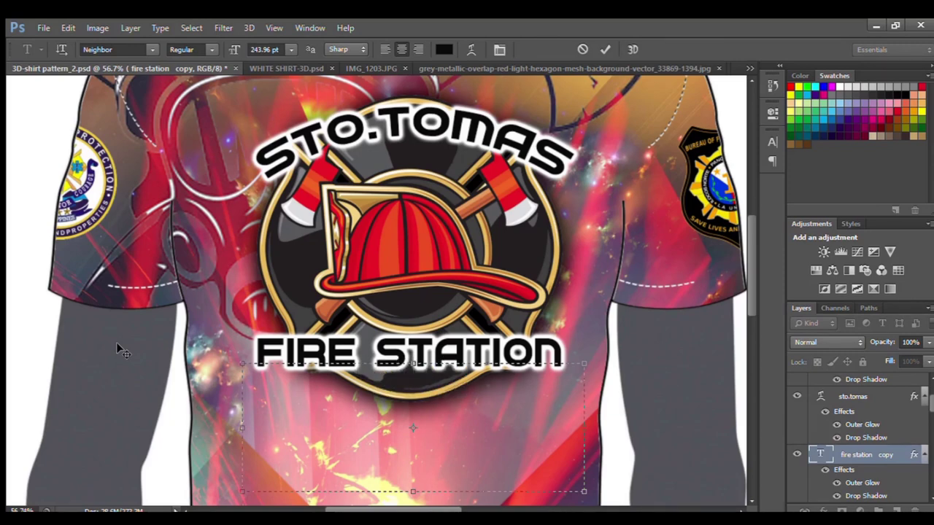
type("BFP PANGASINA")
left_click_drag(592, 439, 656, 434)
type("N")
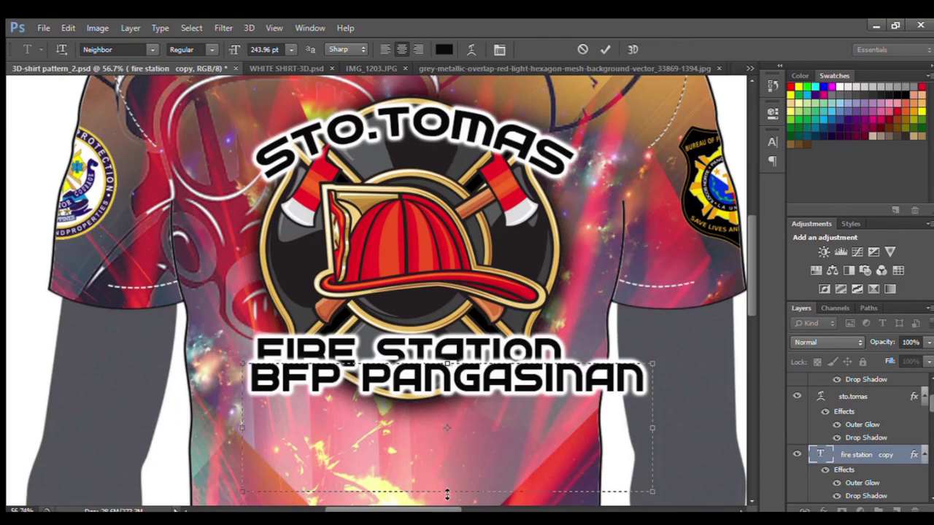
left_click(605, 49)
- Shrink BFP PANGASINAN to about 35% and move it above STO.TOMAS
key("h")
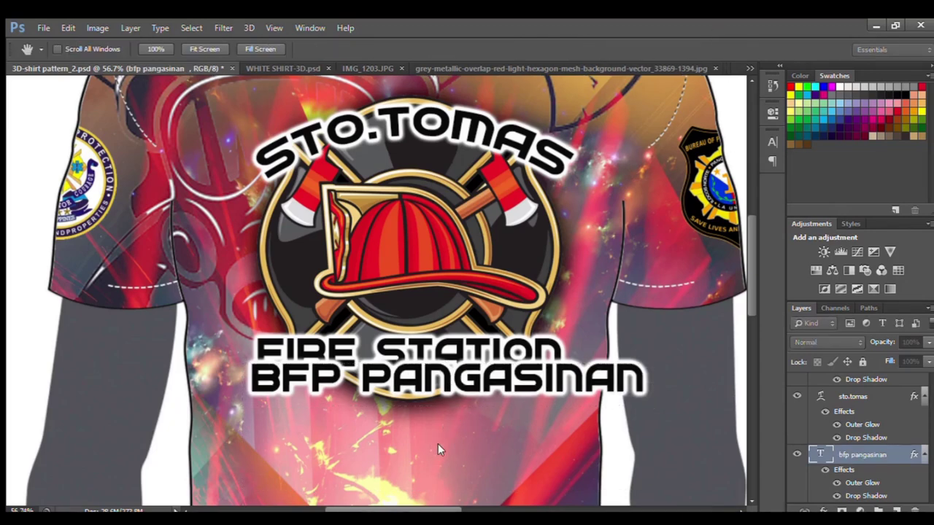
key("v")
key("ctrl+t")
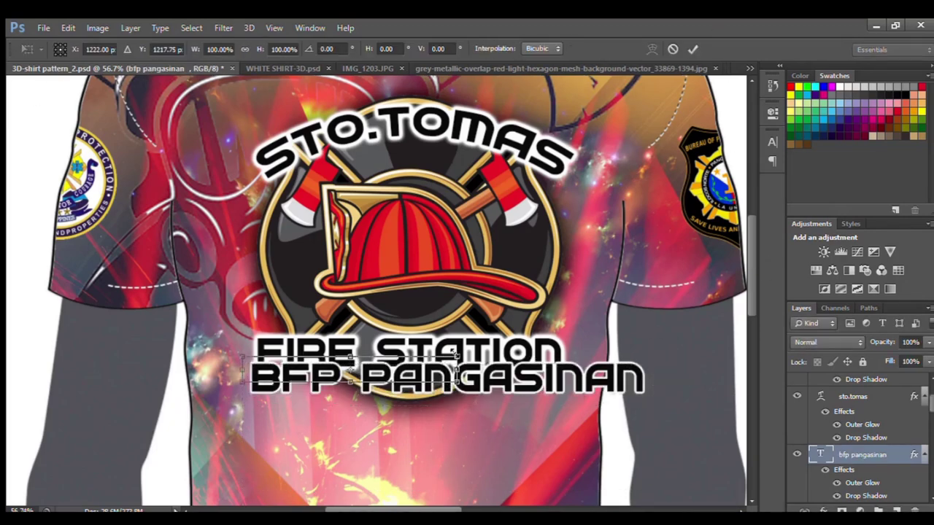
left_click_drag(647, 396, 420, 377)
key("Return")
scroll(416, 409, "up", 3)
left_click_drag(329, 384, 413, 157)
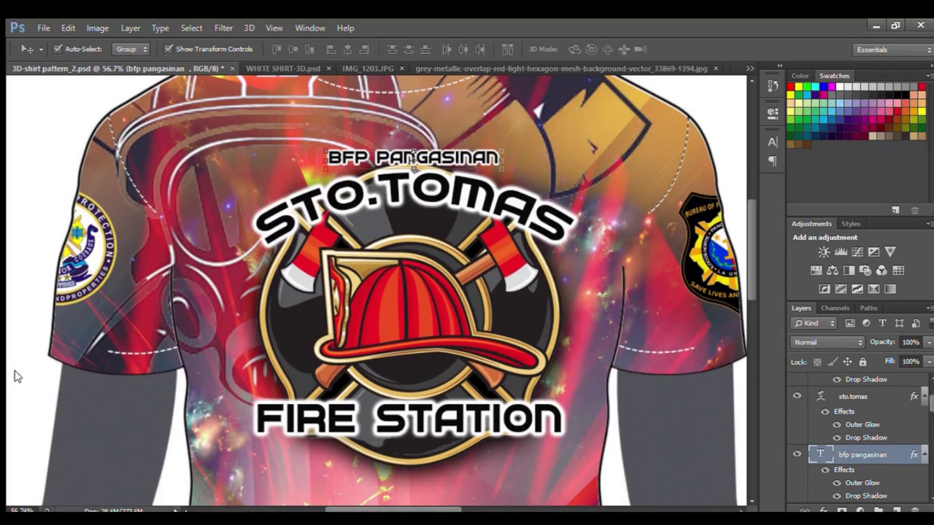
- Arch BFP PANGASINAN with Warp Text, then slightly enlarge and reposition it
key("t")
key("Return")
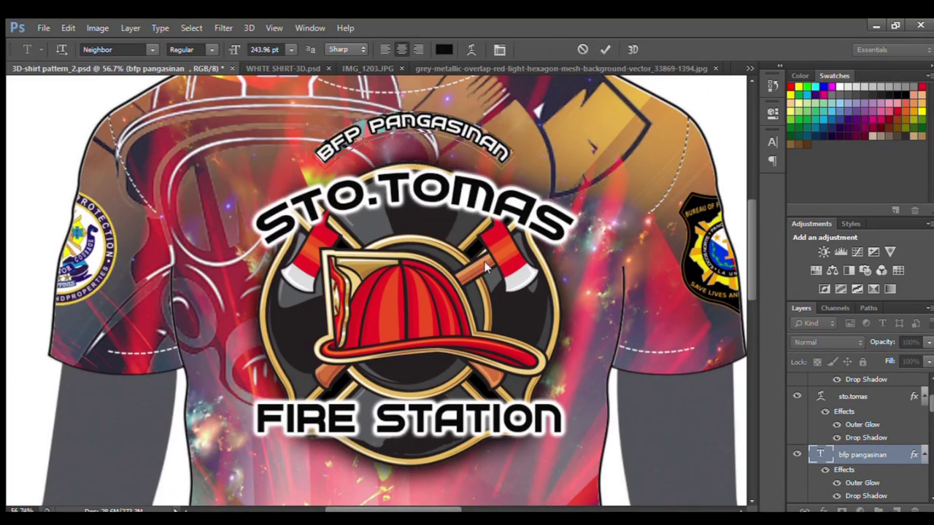
left_click(604, 49)
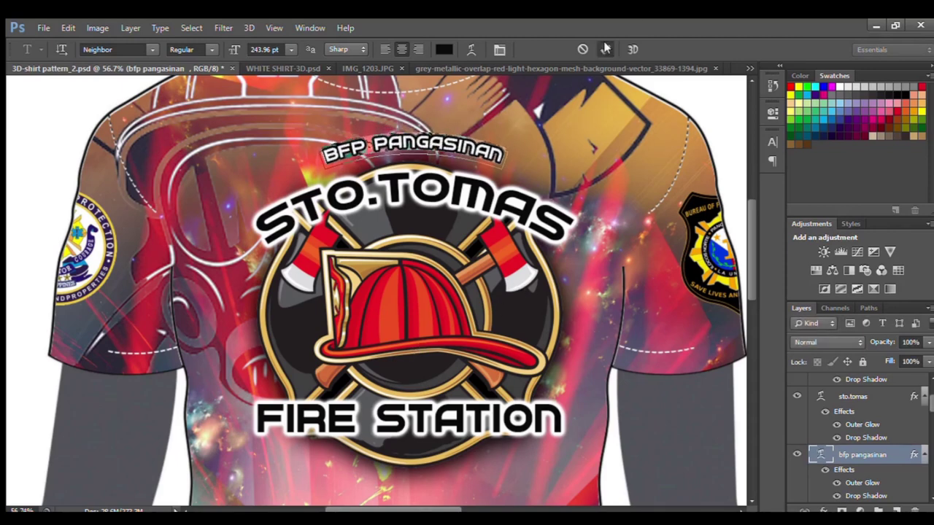
key("v")
key("Down")
key("Down")
key("Down")
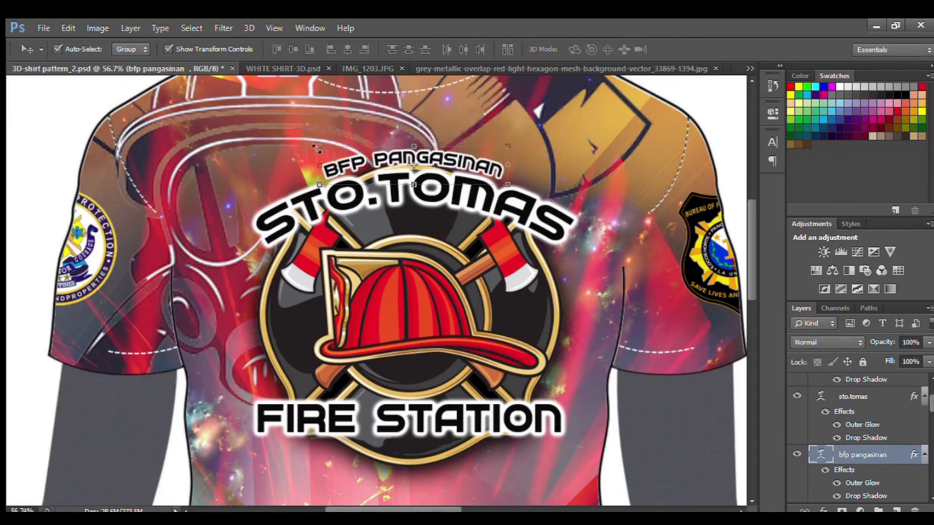
key("ctrl+t")
left_click_drag(318, 190, 351, 181)
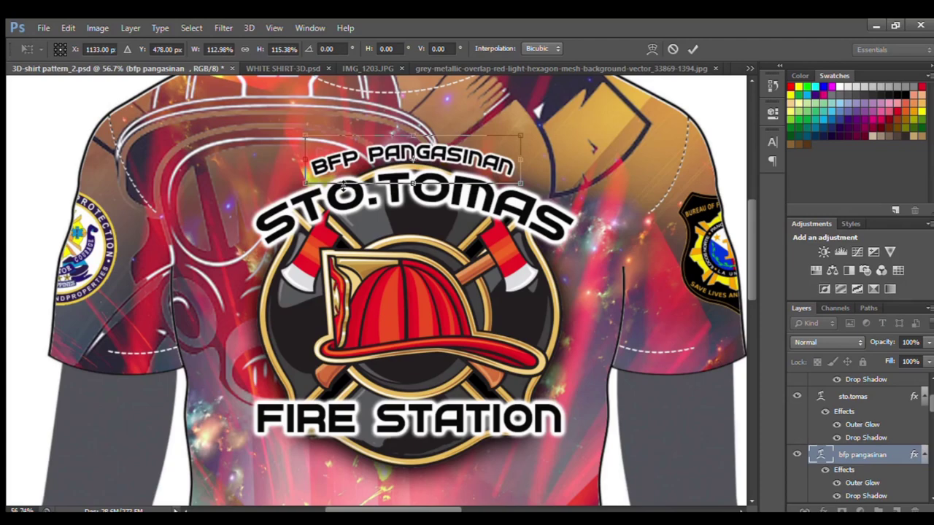
left_click(692, 48)
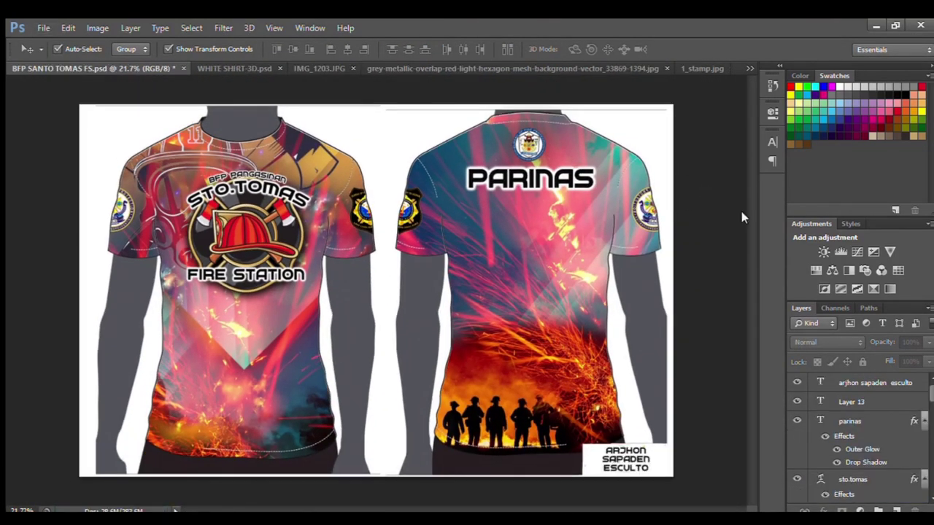
- Save the mockup as BFP SANTO TOMAS FS.psd from the File menu
key("alt")
key("alt")
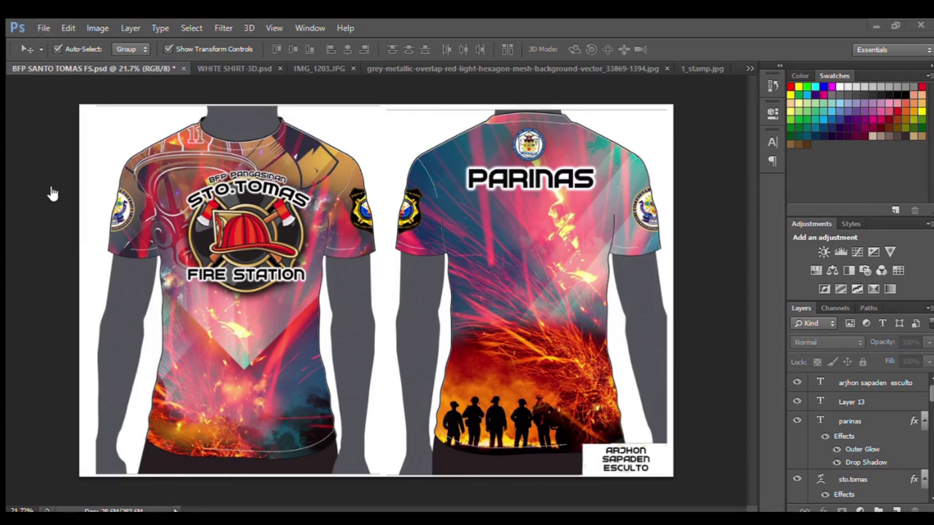